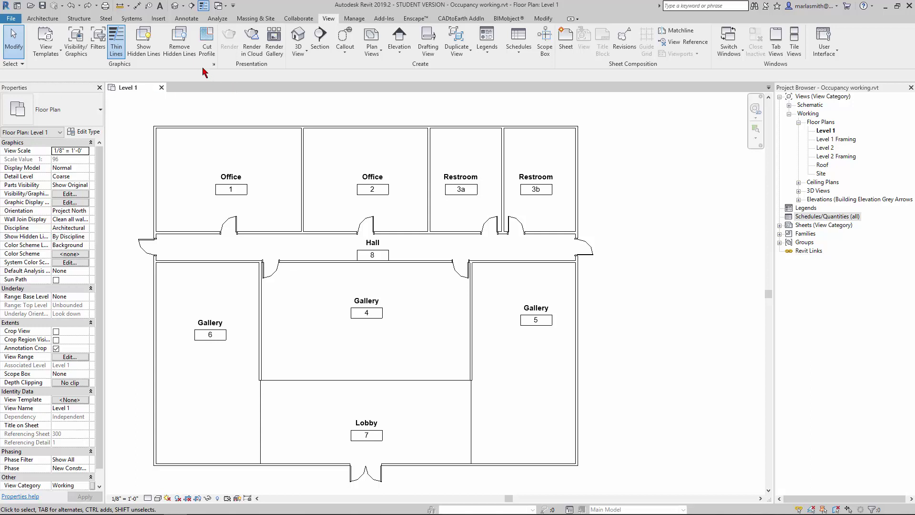
Select Office room 1 in the Level 1 plan to confirm its B-1 occupancy.
{"action": "left_click", "coordinate": [258, 155]}
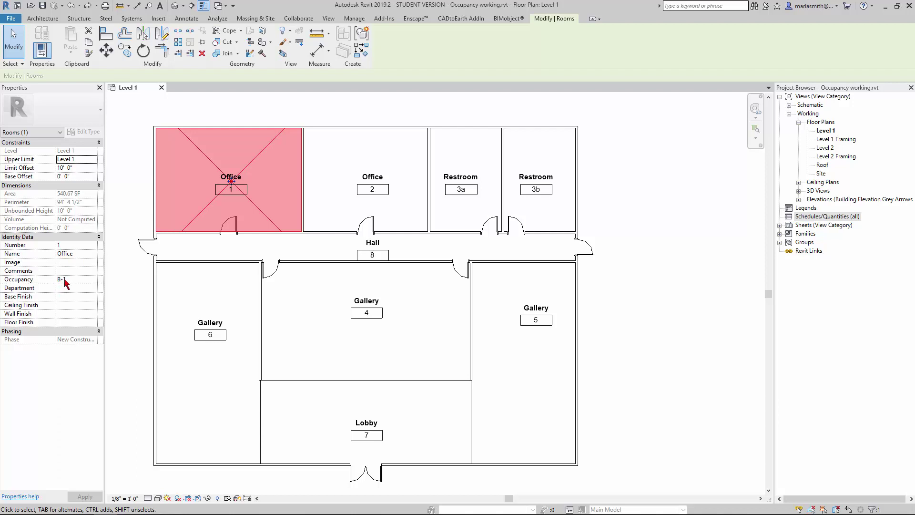
{"action": "mouse_move", "coordinate": [143, 509]}
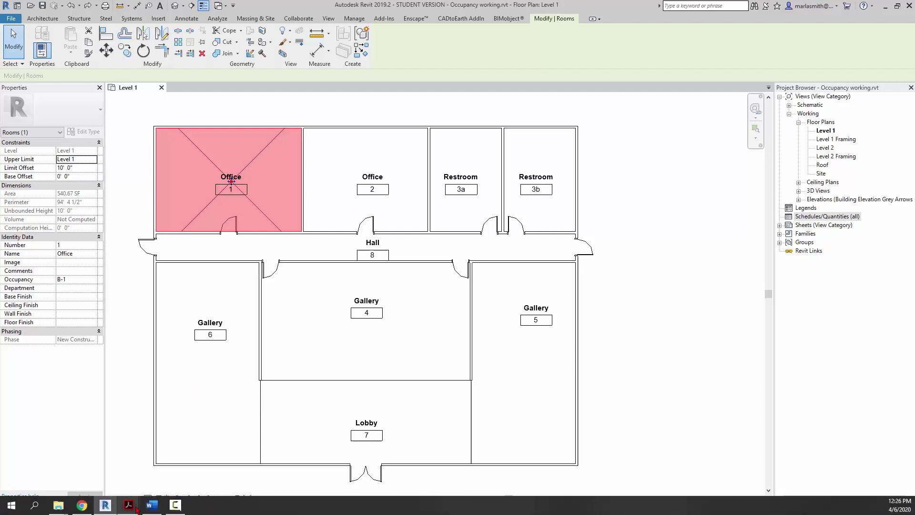
Switch to UpCodes and scroll to IBC Table 1004.1.2's business areas factor of 100 gross.
{"action": "mouse_move", "coordinate": [83, 506]}
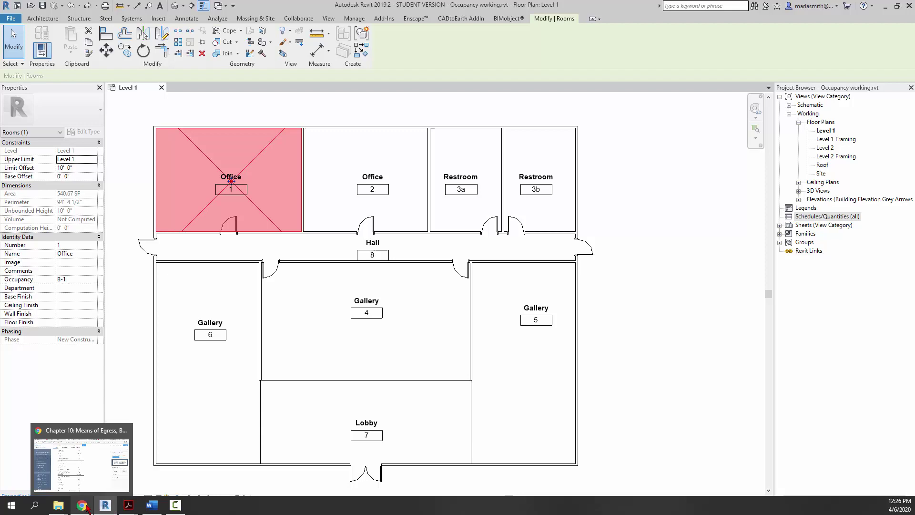
{"action": "left_click", "coordinate": [93, 469]}
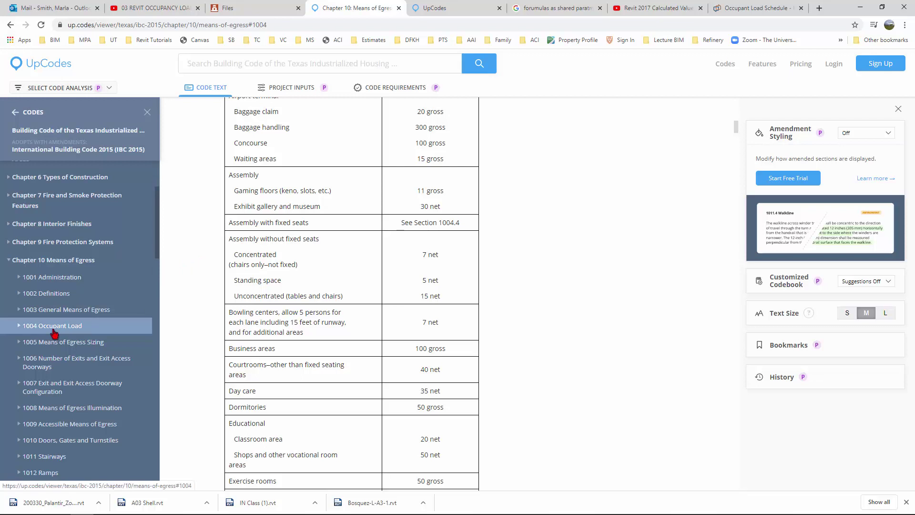
{"action": "scroll", "coordinate": [189, 283], "scroll_direction": "up", "scroll_amount": 3}
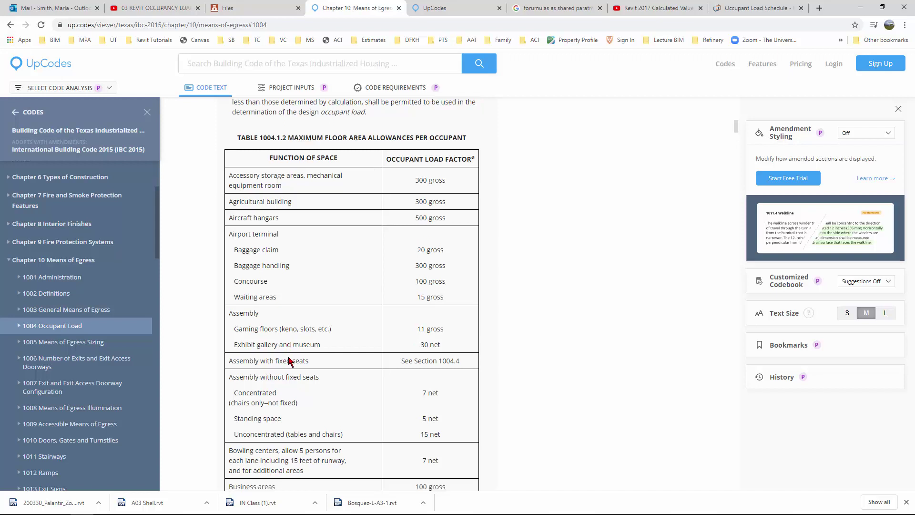
{"action": "scroll", "coordinate": [301, 357], "scroll_direction": "down", "scroll_amount": 1}
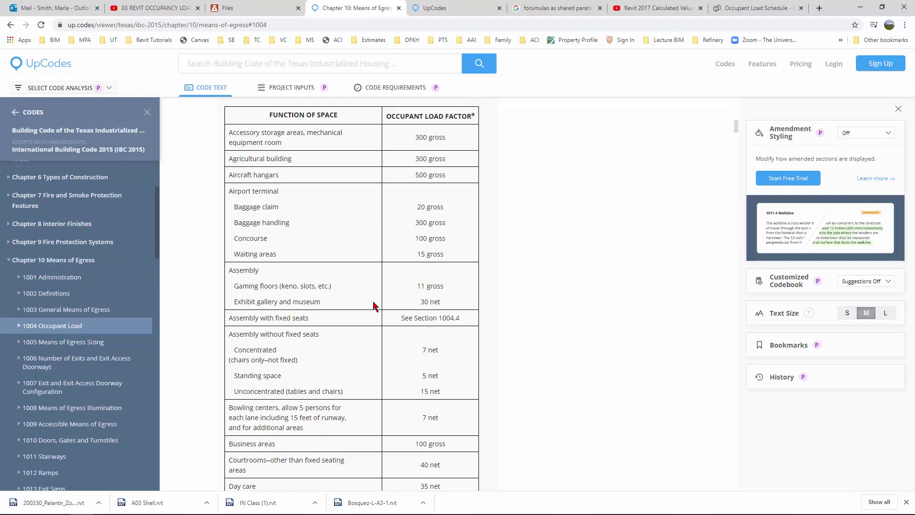
{"action": "scroll", "coordinate": [306, 301], "scroll_direction": "down", "scroll_amount": 2}
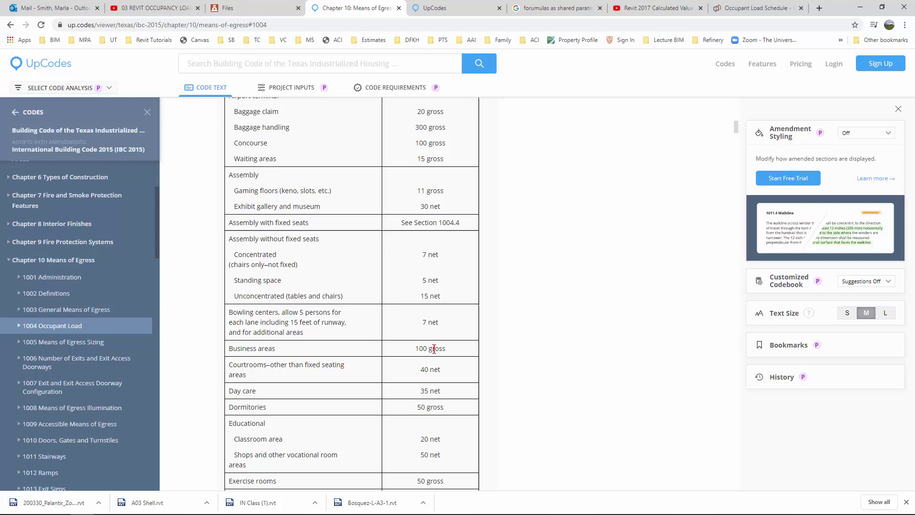
Return to Revit, clear the selection and start a new Rooms schedule.
{"action": "left_click", "coordinate": [864, 7]}
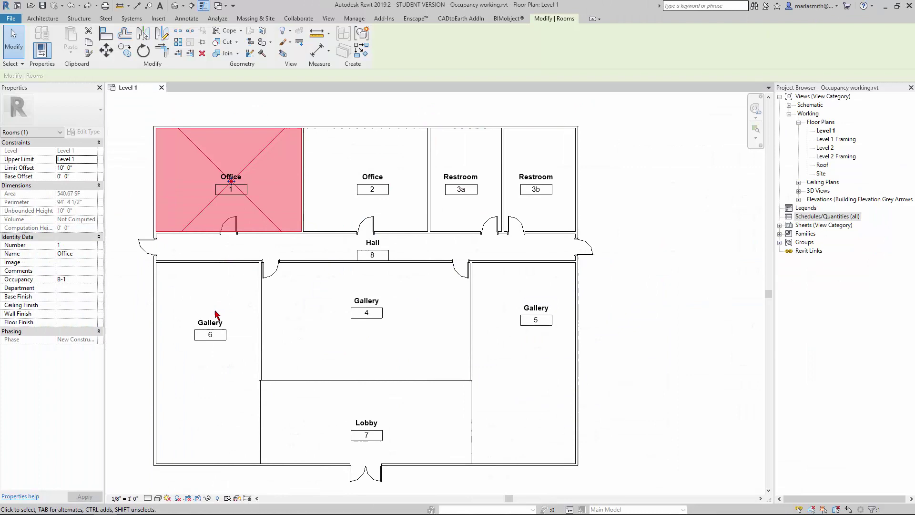
{"action": "left_click", "coordinate": [135, 284]}
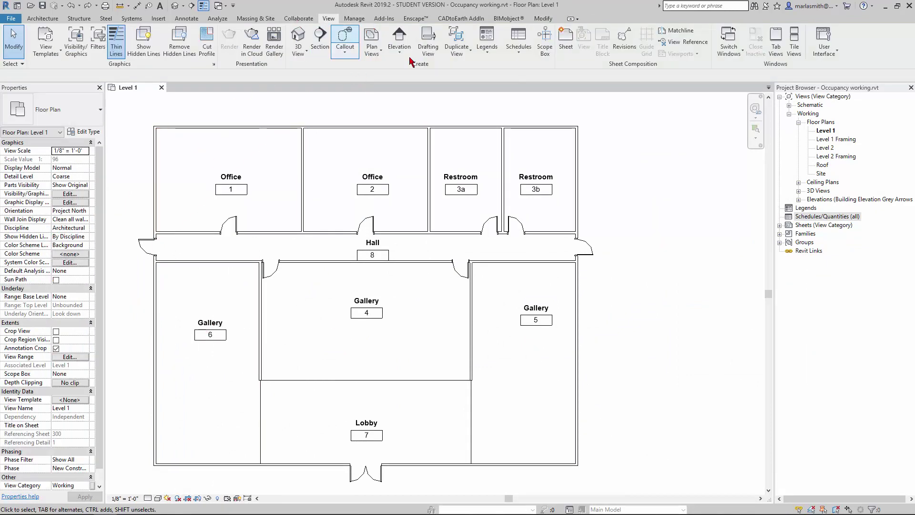
{"action": "left_click", "coordinate": [519, 52]}
{"action": "left_click", "coordinate": [527, 73]}
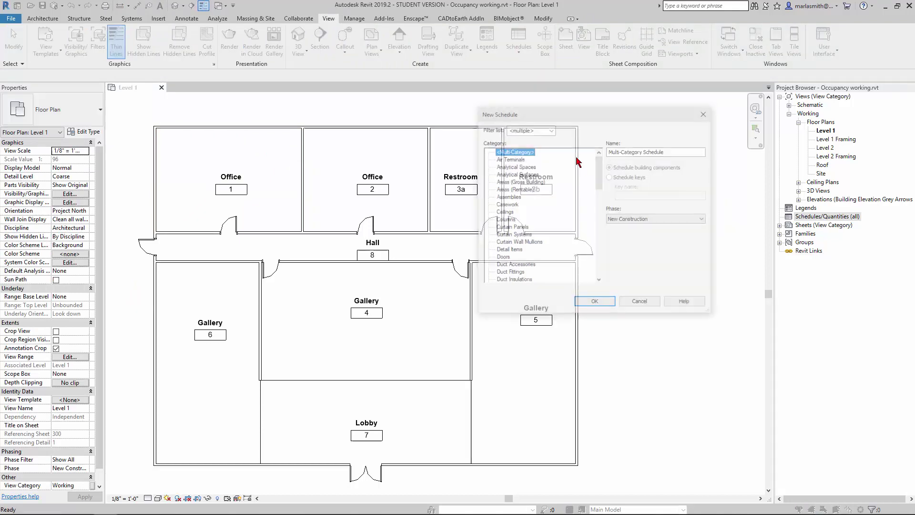
{"action": "left_click_drag", "start_coordinate": [600, 171], "coordinate": [600, 244]}
{"action": "left_click", "coordinate": [503, 258]}
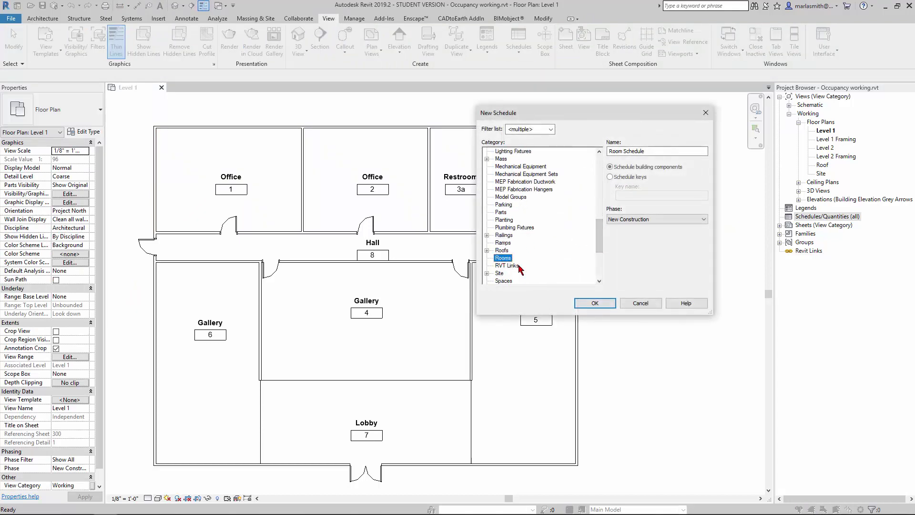
{"action": "left_click", "coordinate": [594, 303]}
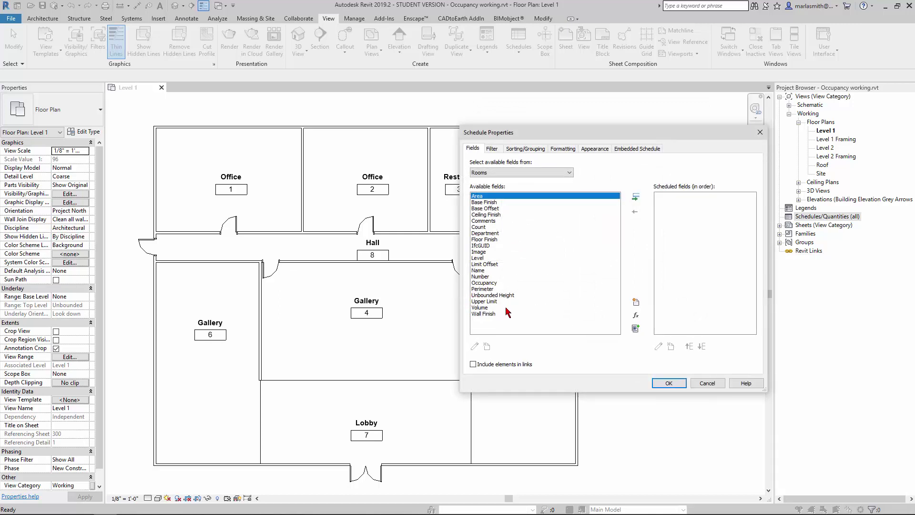
Add Number, Name, Area and Occupancy as the schedule's fields.
{"action": "left_click", "coordinate": [482, 277]}
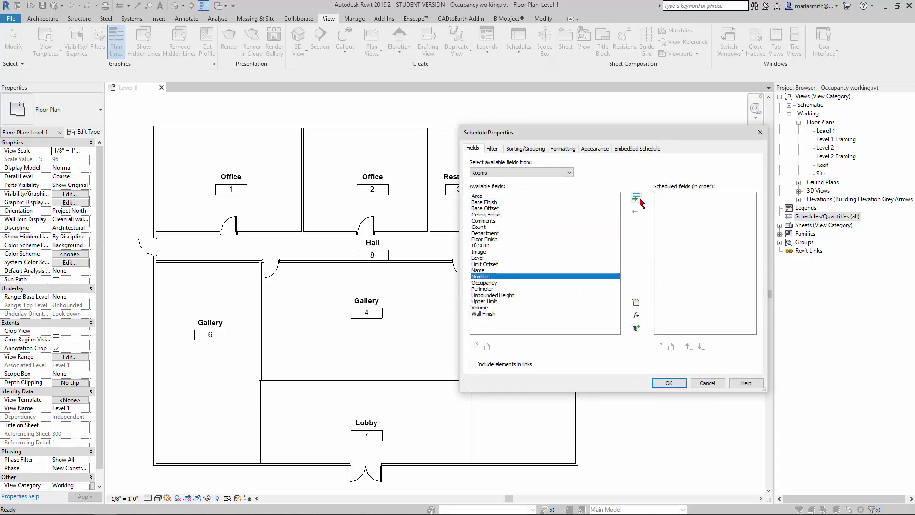
{"action": "left_click", "coordinate": [640, 201]}
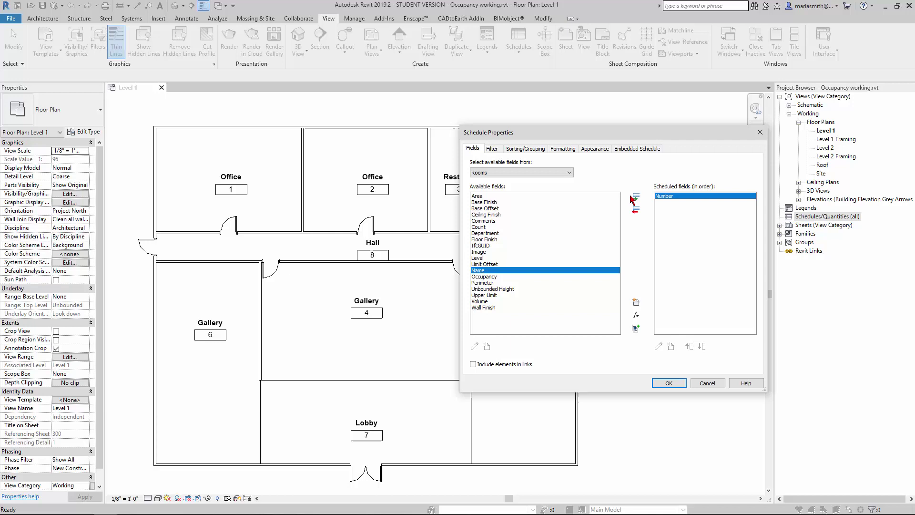
{"action": "left_click", "coordinate": [633, 198]}
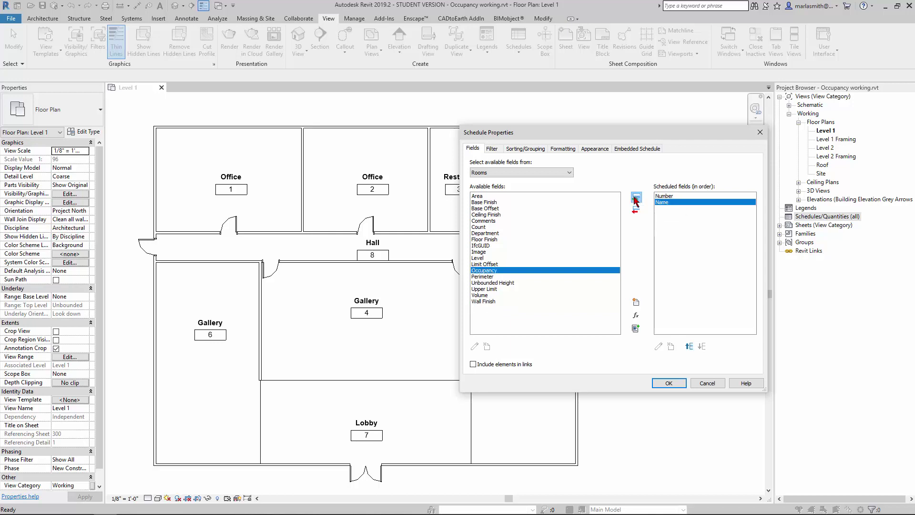
{"action": "left_click", "coordinate": [477, 197]}
{"action": "left_click", "coordinate": [636, 197]}
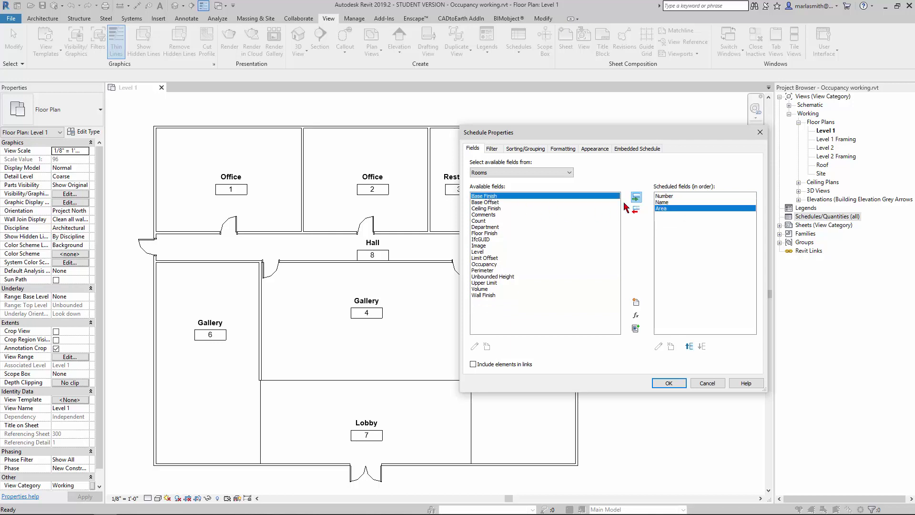
{"action": "left_click", "coordinate": [497, 265]}
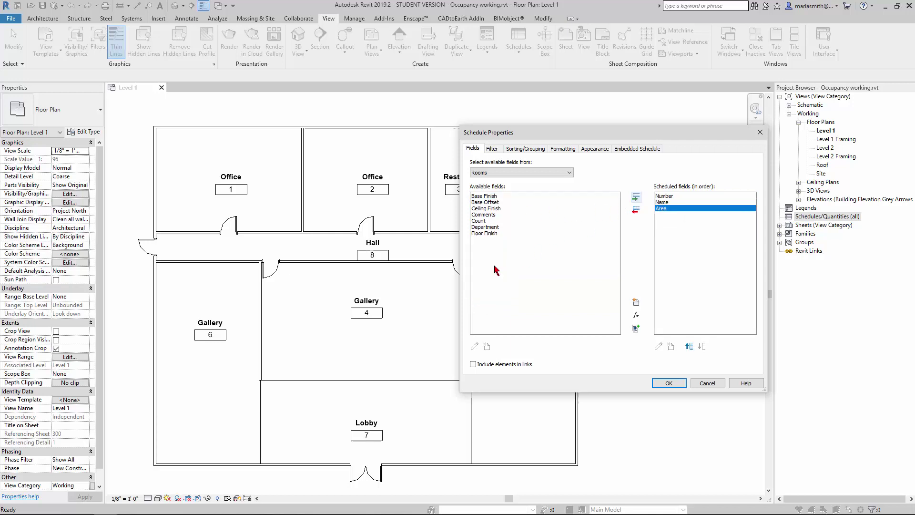
{"action": "left_click", "coordinate": [637, 198]}
{"action": "left_click", "coordinate": [669, 383]}
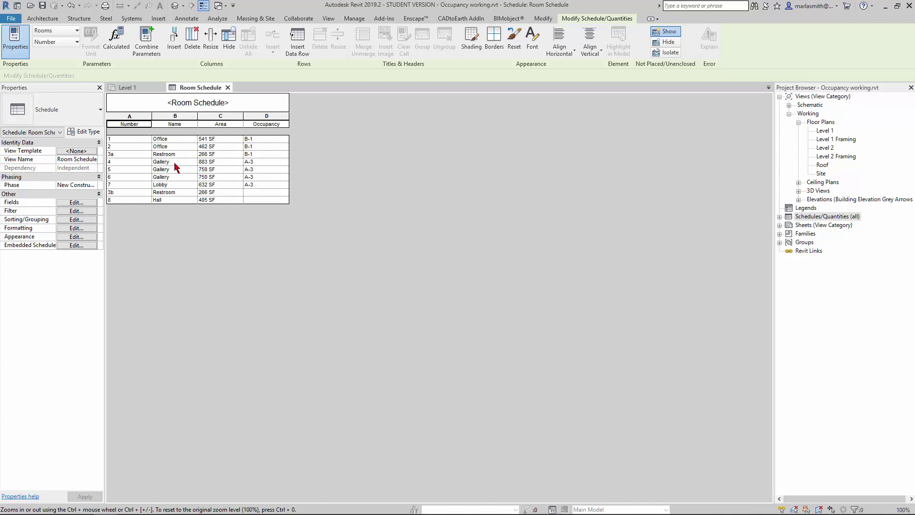
Enter NA as the Occupancy of Restrooms 3a and 3b and Hall 8.
{"action": "left_click", "coordinate": [286, 154]}
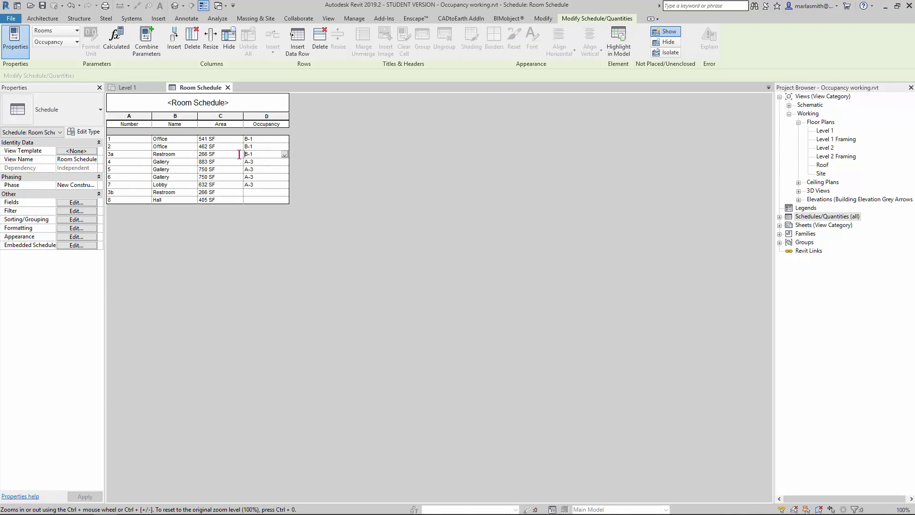
{"action": "type", "text": "NA"}
{"action": "left_click", "coordinate": [274, 193]}
{"action": "type", "text": "N"}
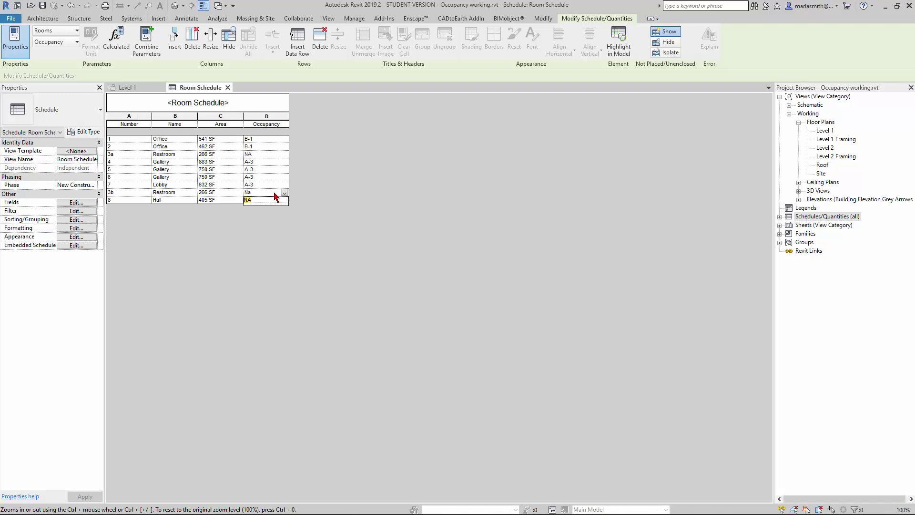
{"action": "left_click", "coordinate": [271, 202]}
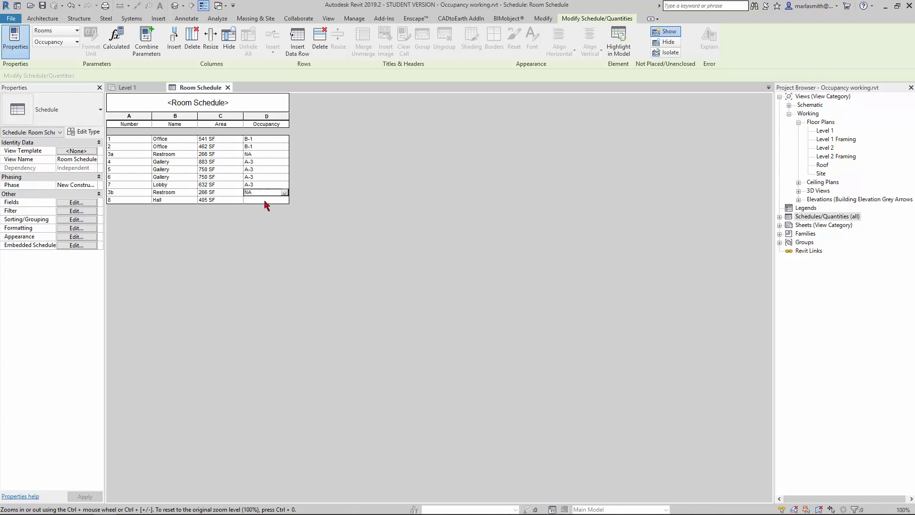
{"action": "left_click", "coordinate": [272, 200]}
{"action": "left_click", "coordinate": [286, 202]}
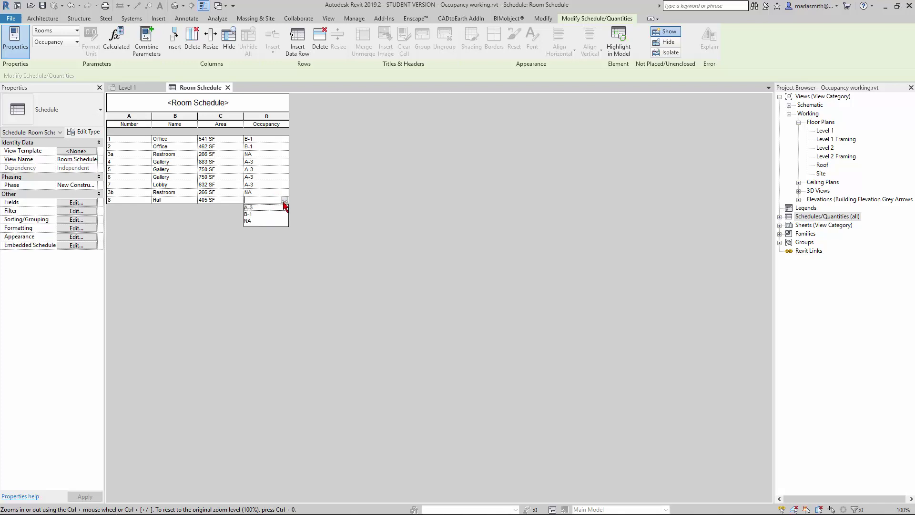
{"action": "left_click", "coordinate": [255, 225]}
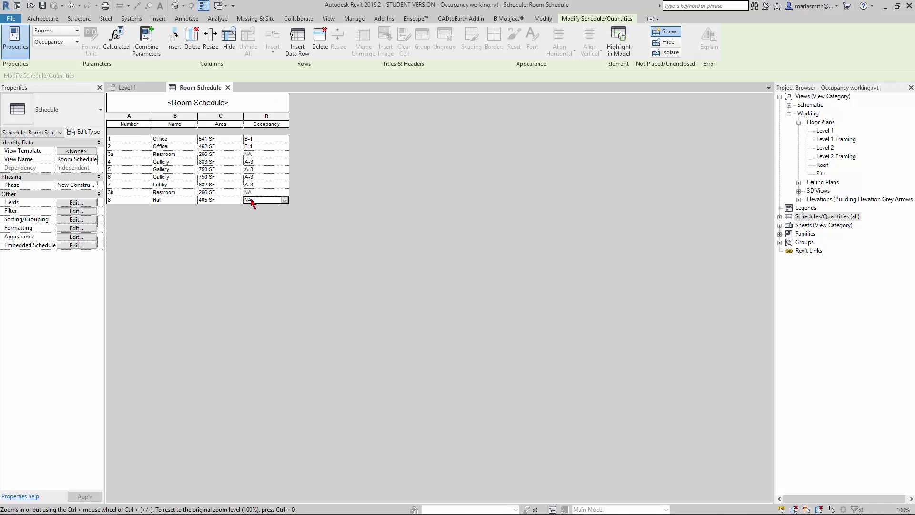
Filter the schedule by Occupancy does not equal NA, then glance at the UpCodes table.
{"action": "left_click", "coordinate": [76, 211]}
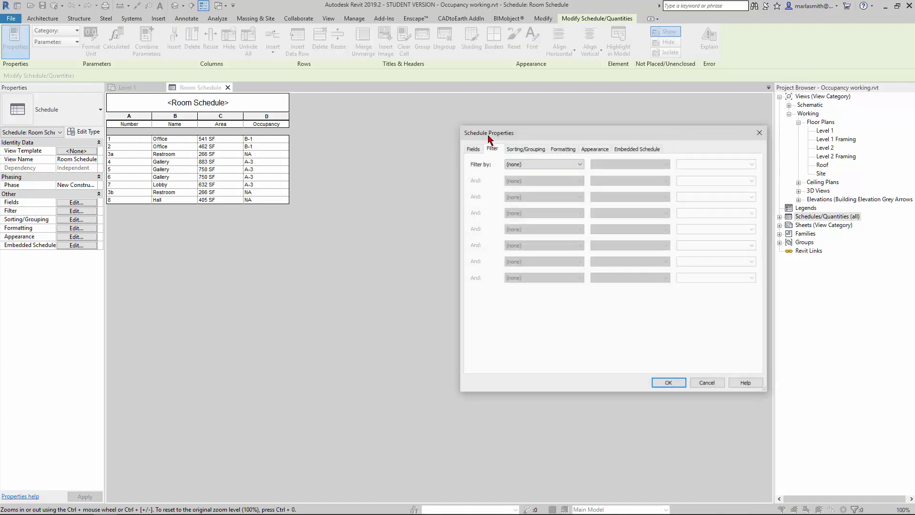
{"action": "left_click", "coordinate": [540, 165]}
{"action": "left_click", "coordinate": [538, 203]}
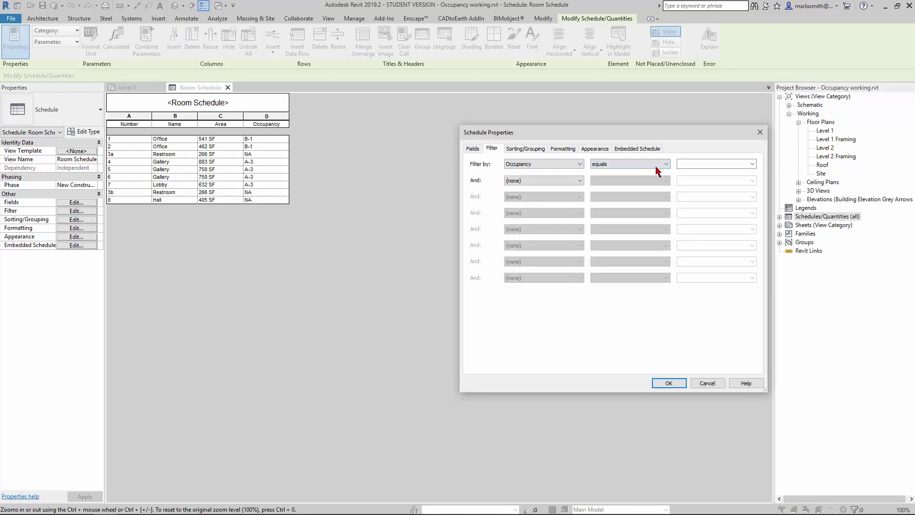
{"action": "left_click", "coordinate": [661, 166]}
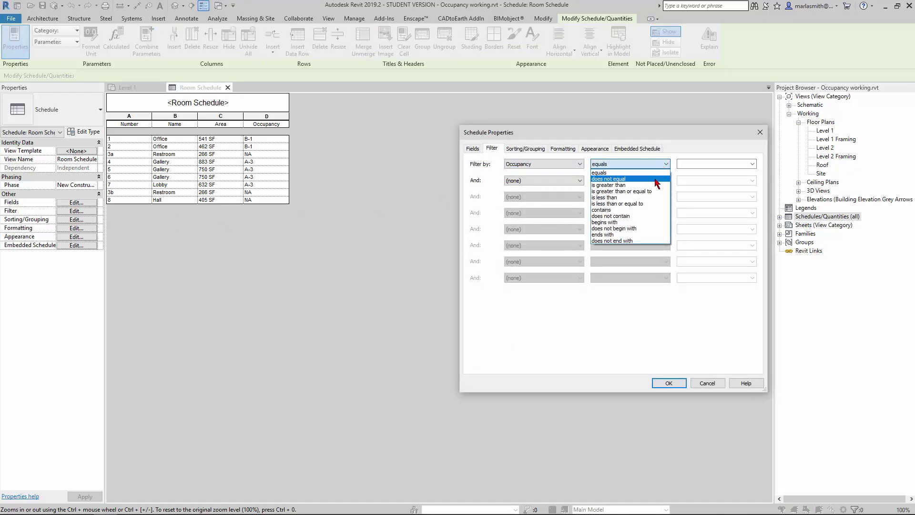
{"action": "left_click", "coordinate": [657, 180]}
{"action": "left_click", "coordinate": [753, 165]}
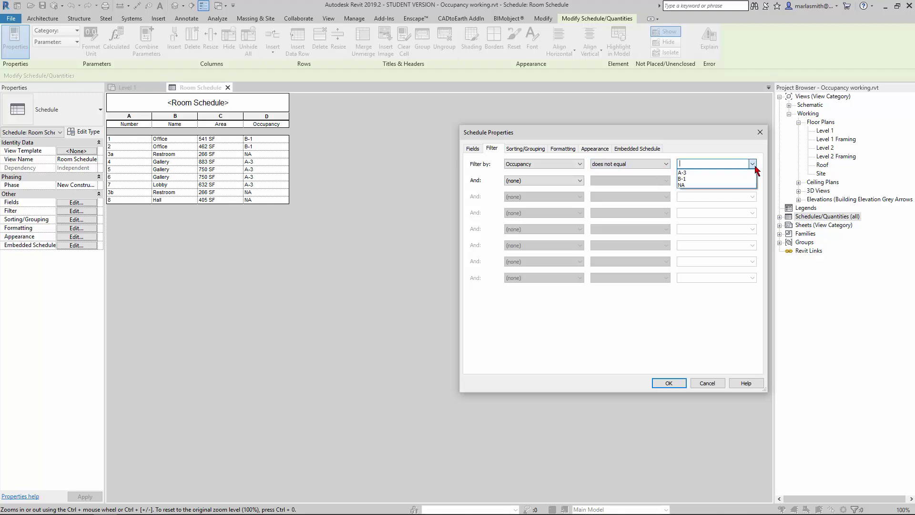
{"action": "left_click", "coordinate": [709, 190]}
{"action": "left_click", "coordinate": [679, 384]}
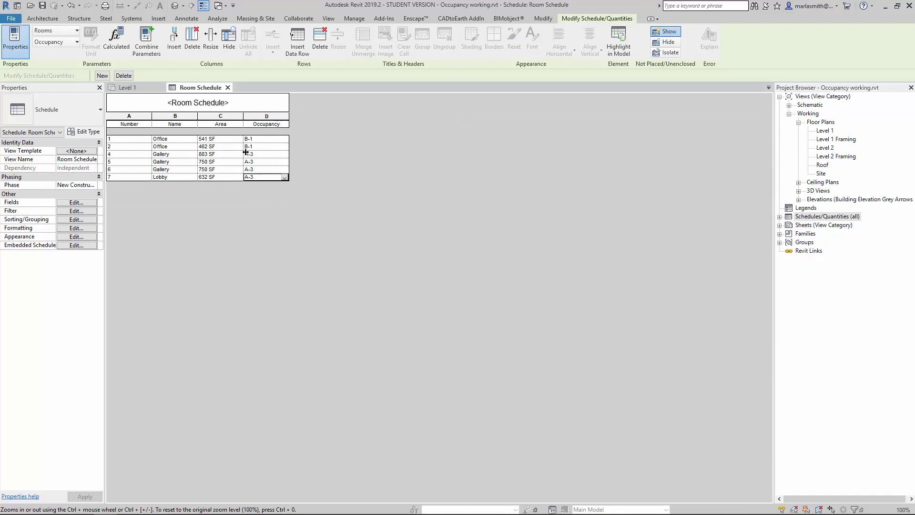
{"action": "left_click", "coordinate": [82, 510]}
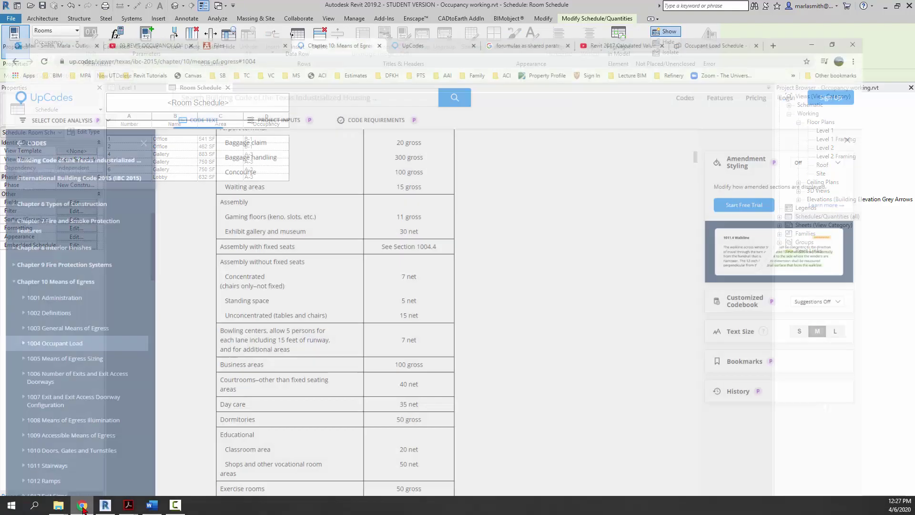
{"action": "left_click", "coordinate": [862, 9]}
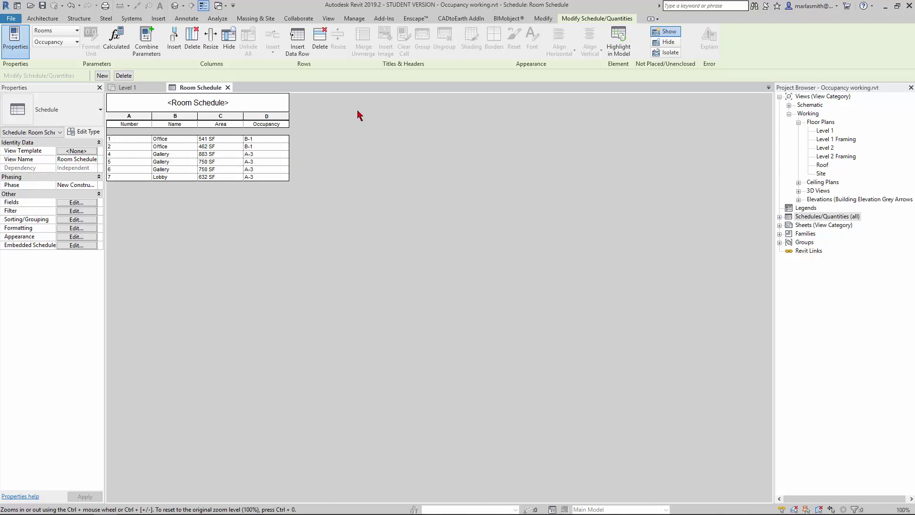
Create a Number parameter 'Occupancy Factor' under Identity Data and add it as a column.
{"action": "left_click", "coordinate": [78, 203]}
{"action": "left_click_drag", "start_coordinate": [611, 136], "coordinate": [447, 119]}
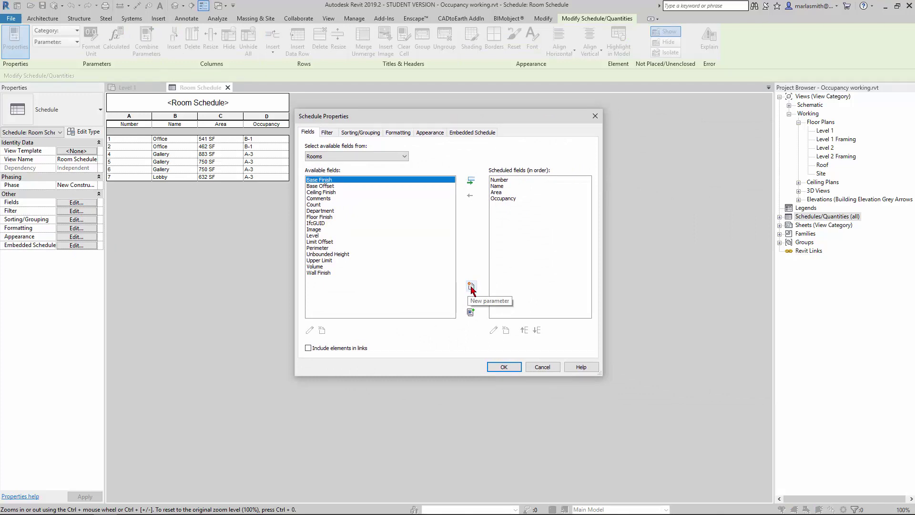
{"action": "left_click", "coordinate": [471, 288]}
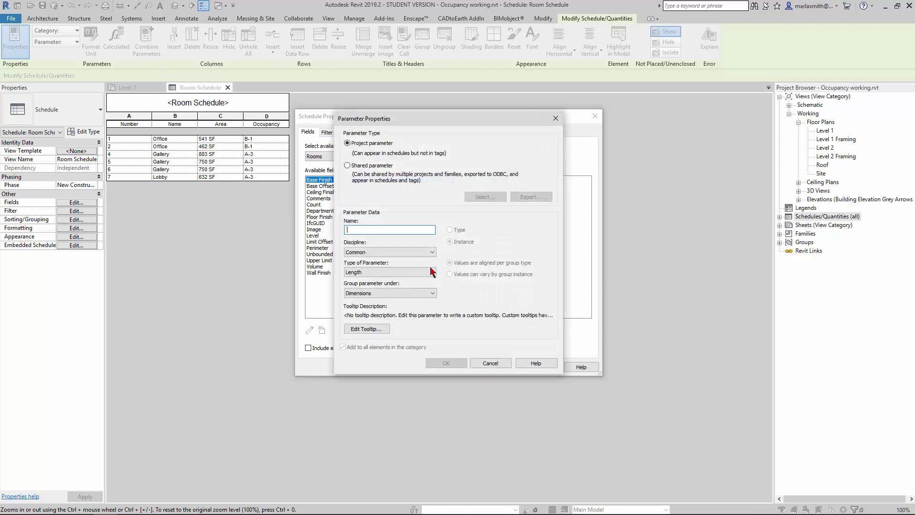
{"action": "type", "text": "Occupancy Factor"}
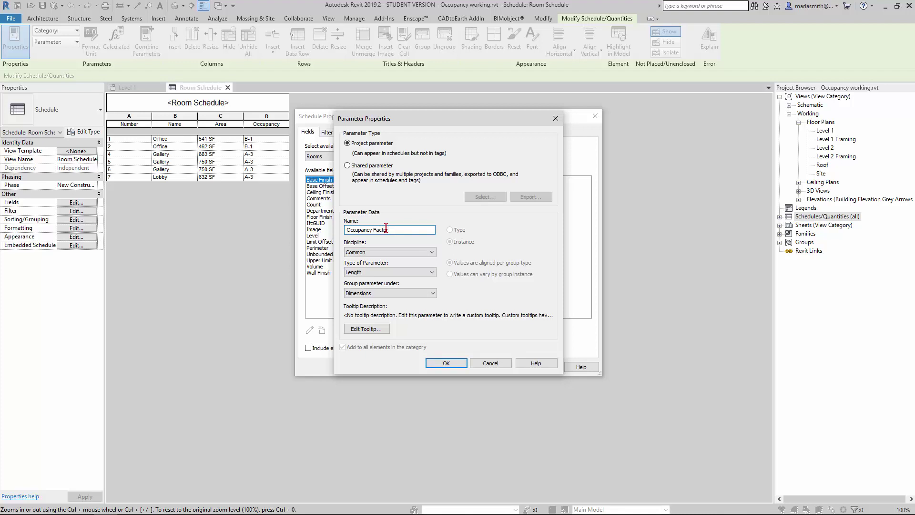
{"action": "left_click", "coordinate": [407, 272]}
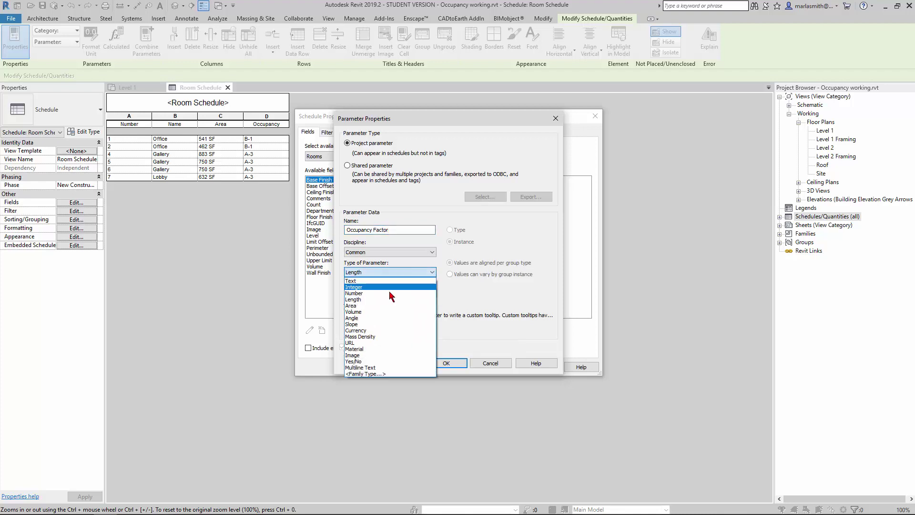
{"action": "left_click", "coordinate": [389, 293]}
{"action": "left_click", "coordinate": [389, 293]}
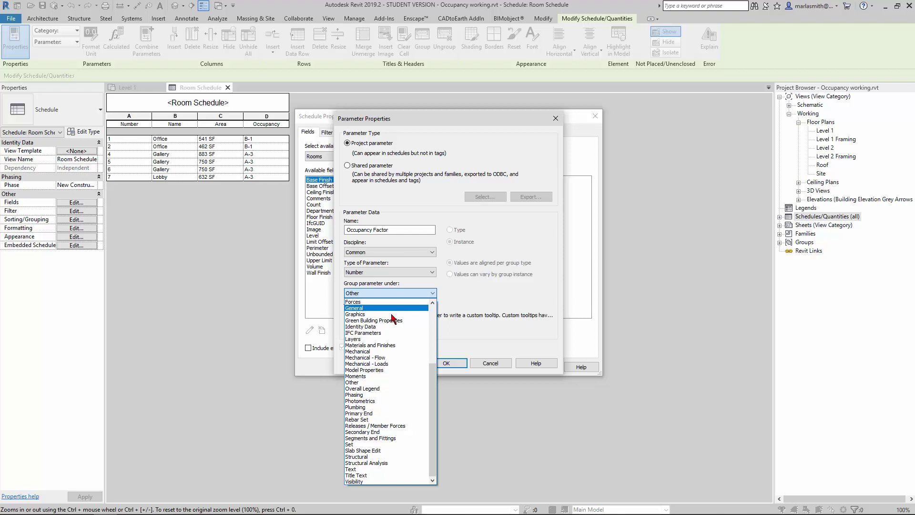
{"action": "left_click", "coordinate": [390, 330]}
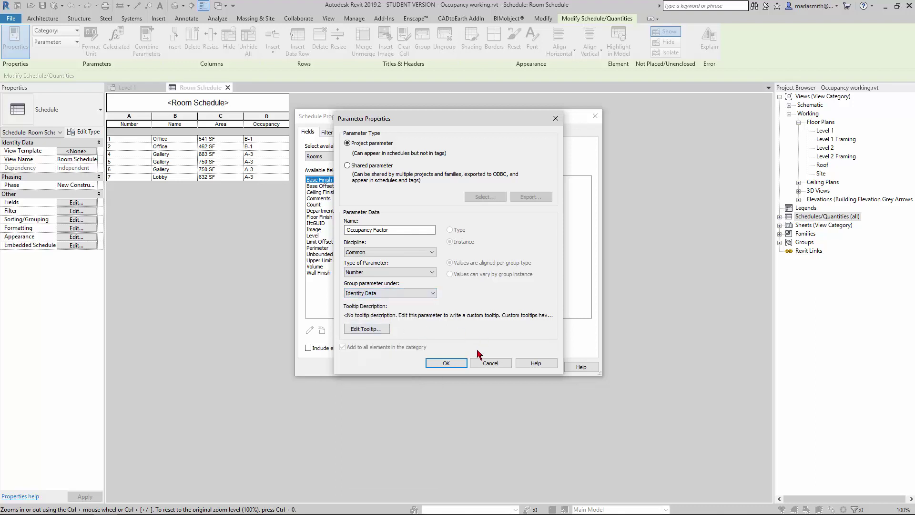
{"action": "left_click", "coordinate": [447, 364]}
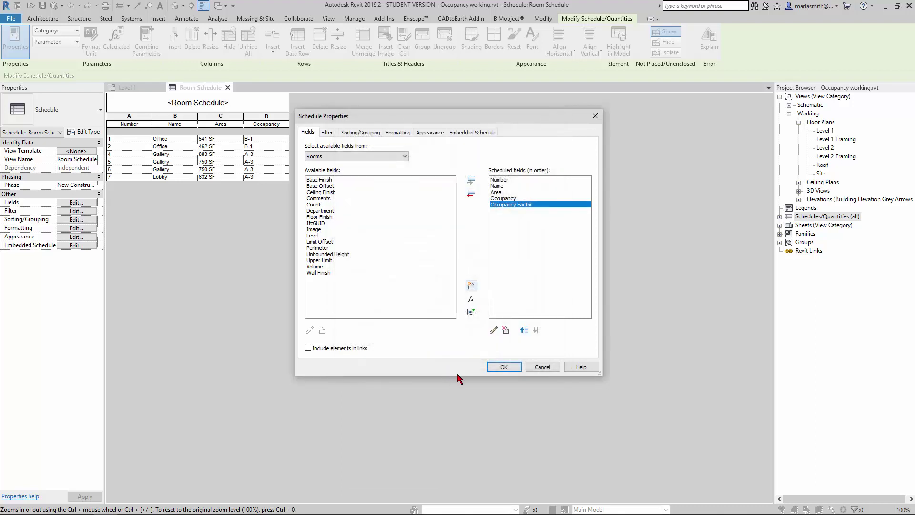
{"action": "left_click", "coordinate": [503, 367]}
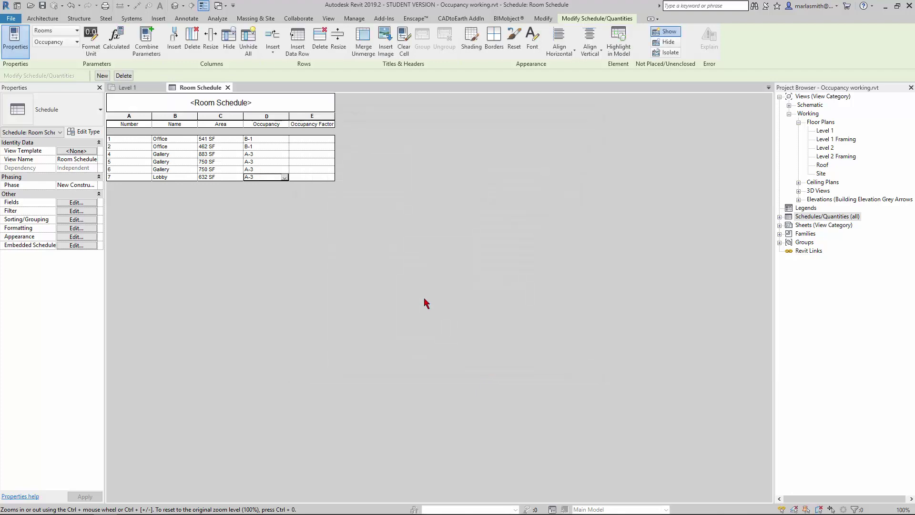
Fill Occupancy Factor with 100 for Offices 1–2 and 30 for Galleries 4–6 and Lobby 7.
{"action": "left_click", "coordinate": [318, 141]}
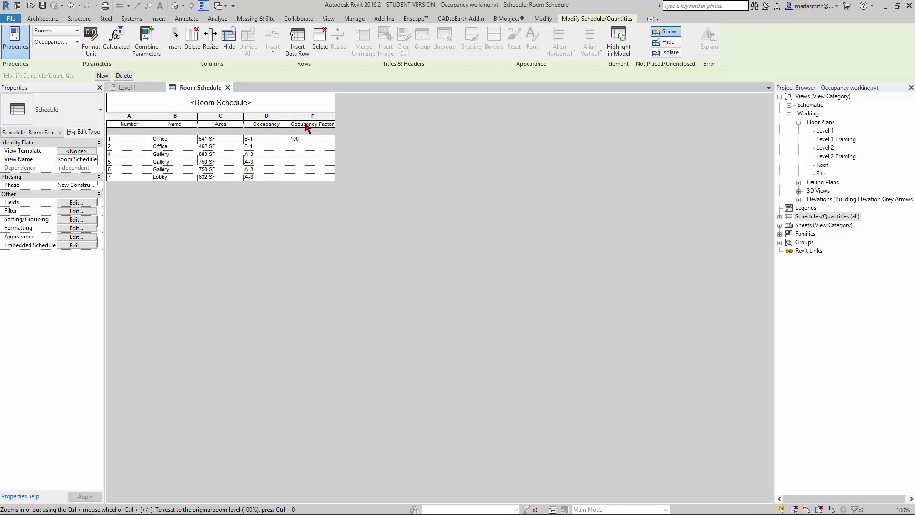
{"action": "left_click", "coordinate": [308, 146]}
{"action": "left_click", "coordinate": [310, 156]}
{"action": "type", "text": "30"}
{"action": "left_click", "coordinate": [308, 161]}
{"action": "type", "text": "30"}
{"action": "left_click", "coordinate": [309, 166]}
{"action": "type", "text": "30"}
{"action": "left_click", "coordinate": [309, 177]}
{"action": "type", "text": "30"}
Add a calculated field Occ Load D with formula (Area/1sf)/Occupancy Factor.
{"action": "left_click", "coordinate": [77, 202]}
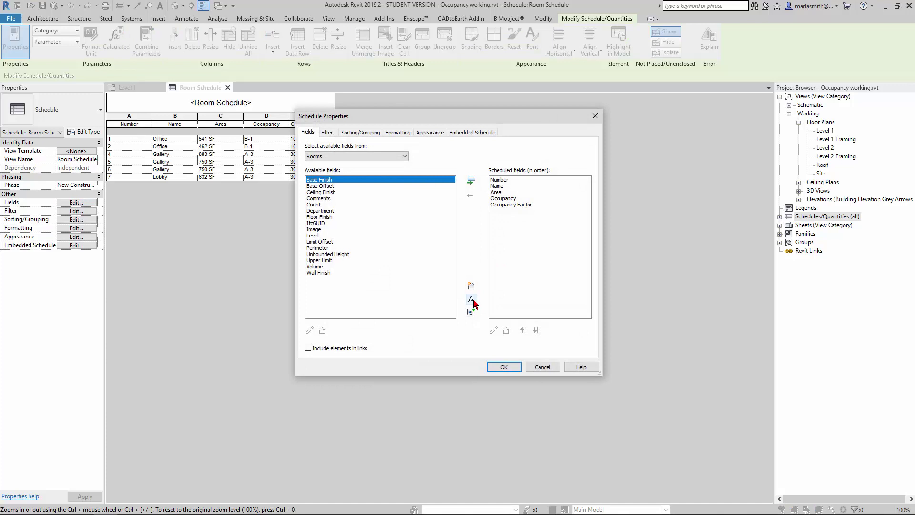
{"action": "left_click", "coordinate": [471, 299]}
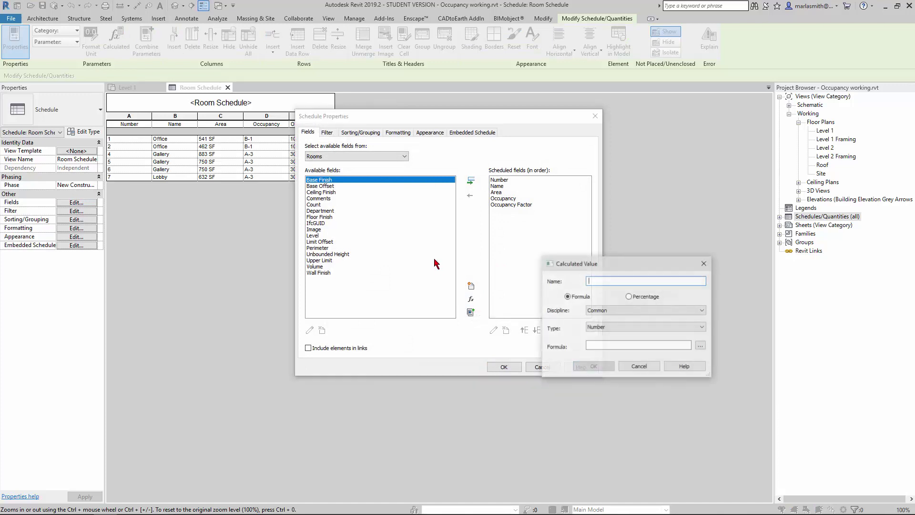
{"action": "left_click_drag", "start_coordinate": [631, 265], "coordinate": [416, 245]}
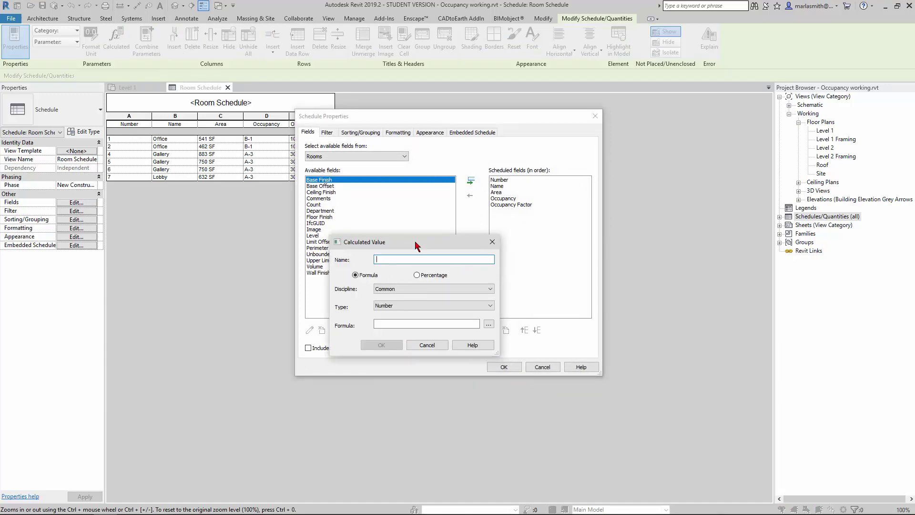
{"action": "type", "text": "Occ Load D"}
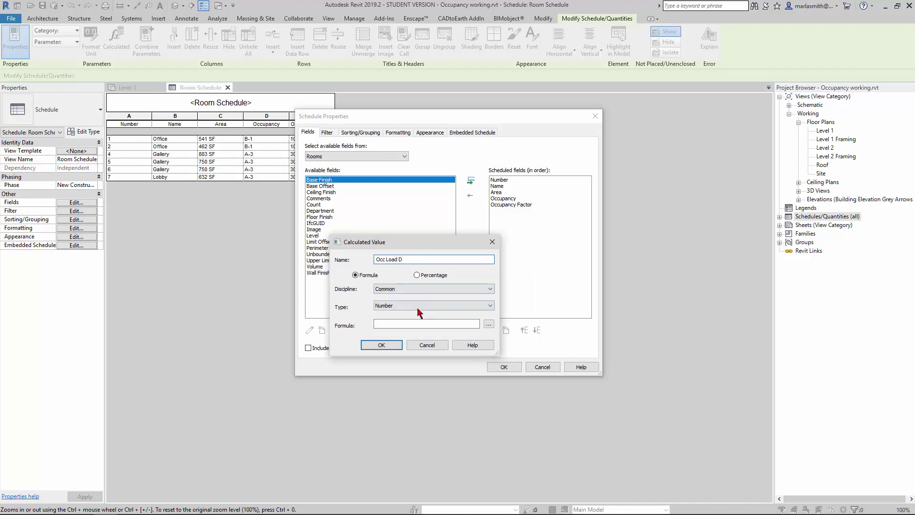
{"action": "left_click", "coordinate": [401, 324]}
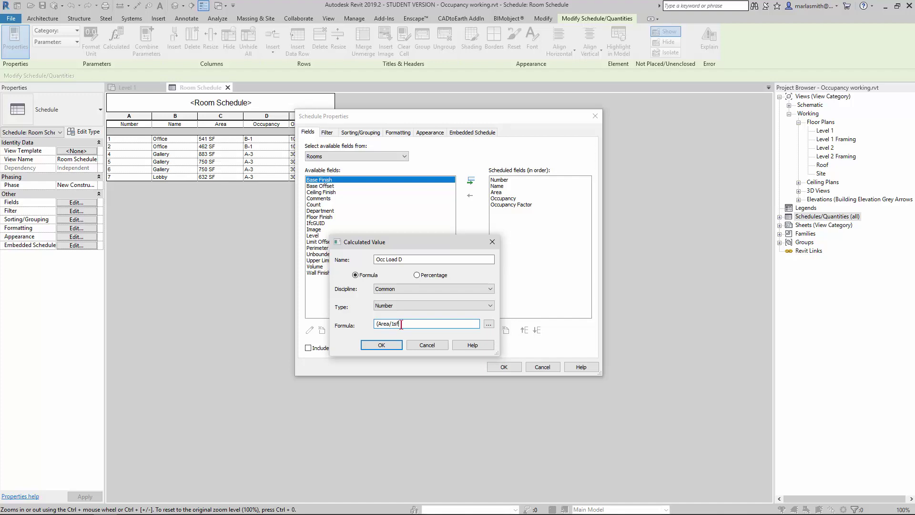
{"action": "left_click", "coordinate": [488, 323]}
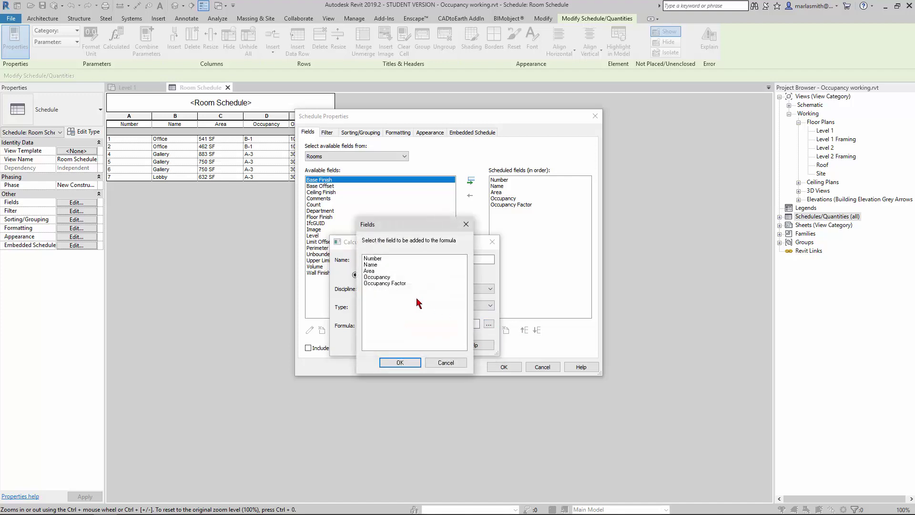
{"action": "left_click", "coordinate": [392, 284]}
{"action": "left_click", "coordinate": [399, 362]}
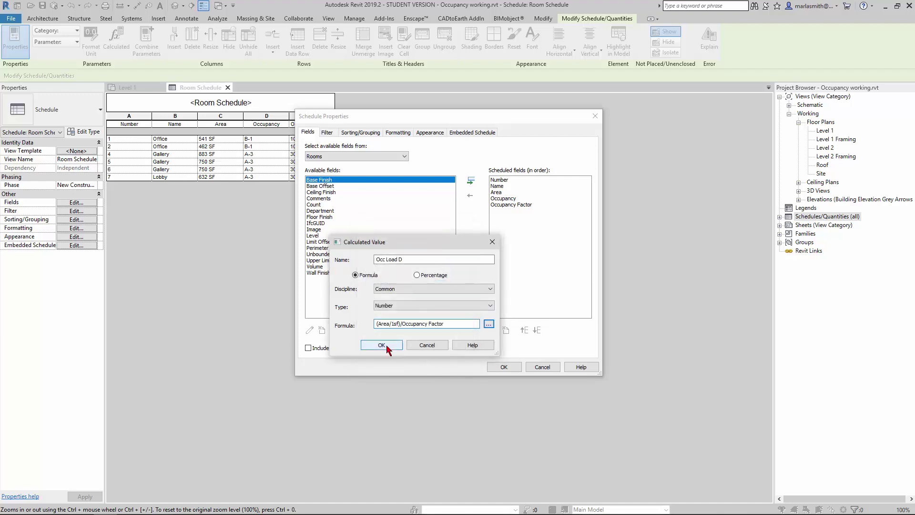
{"action": "left_click", "coordinate": [381, 344]}
{"action": "left_click", "coordinate": [504, 368]}
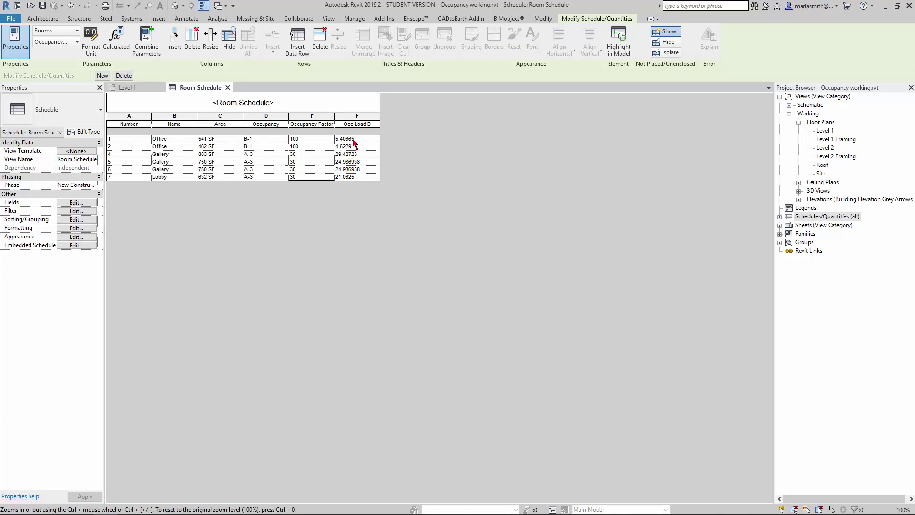
Move the Occupancy column ahead of Area in the schedule.
{"action": "left_click", "coordinate": [75, 204]}
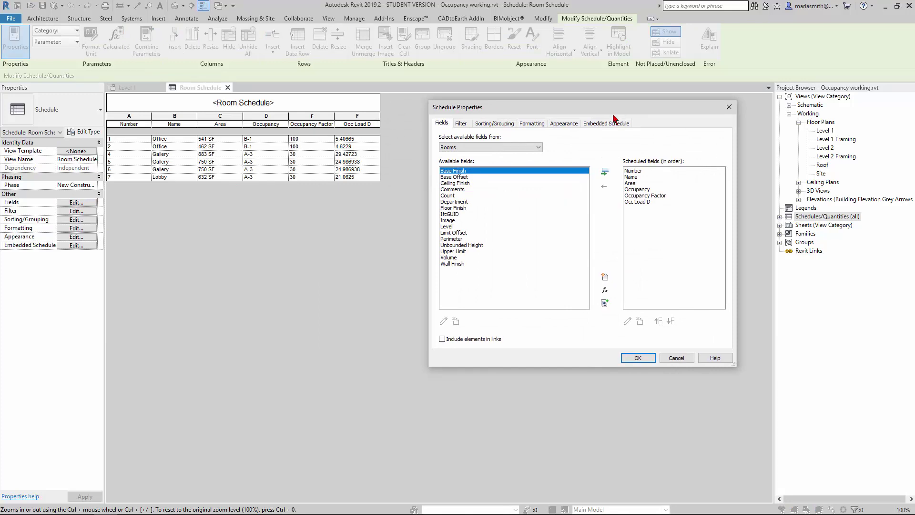
{"action": "left_click", "coordinate": [625, 200]}
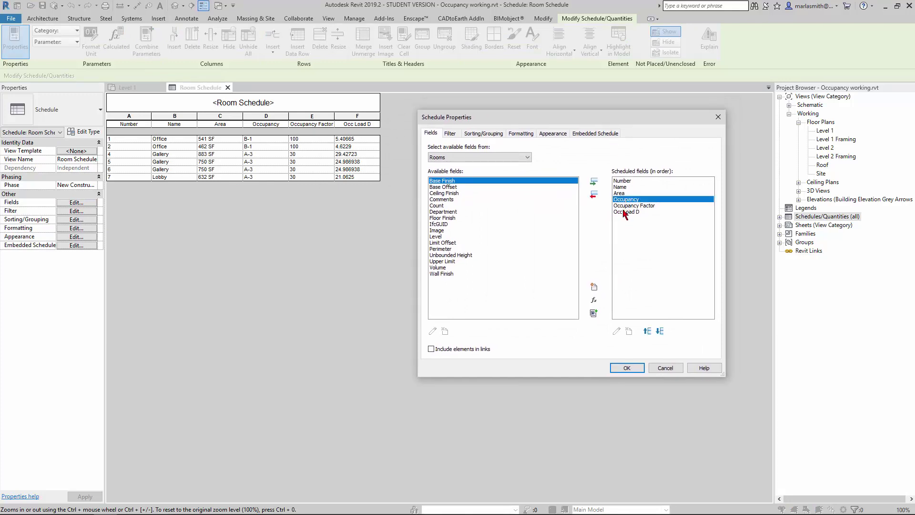
{"action": "left_click", "coordinate": [647, 331]}
{"action": "left_click", "coordinate": [627, 368]}
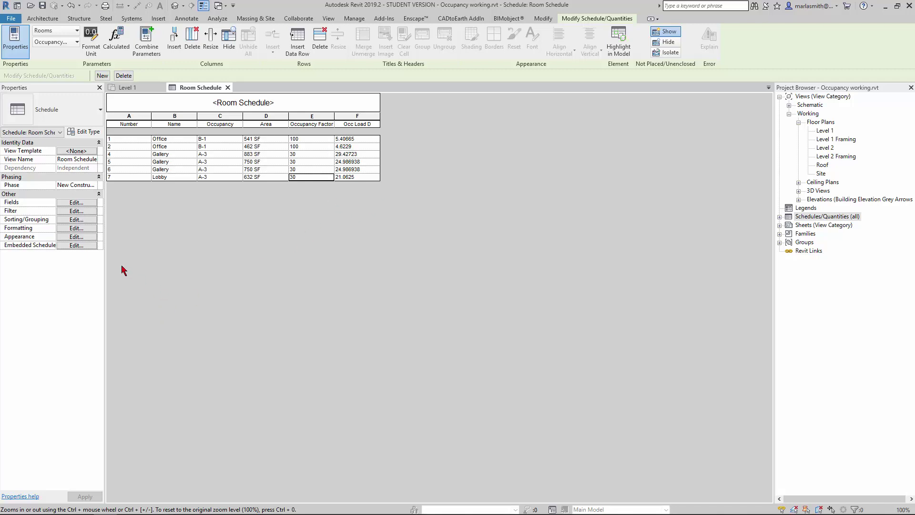
Add an Integer calculated field Occupancy Load with formula Roundup(Occ Load D).
{"action": "left_click", "coordinate": [76, 204]}
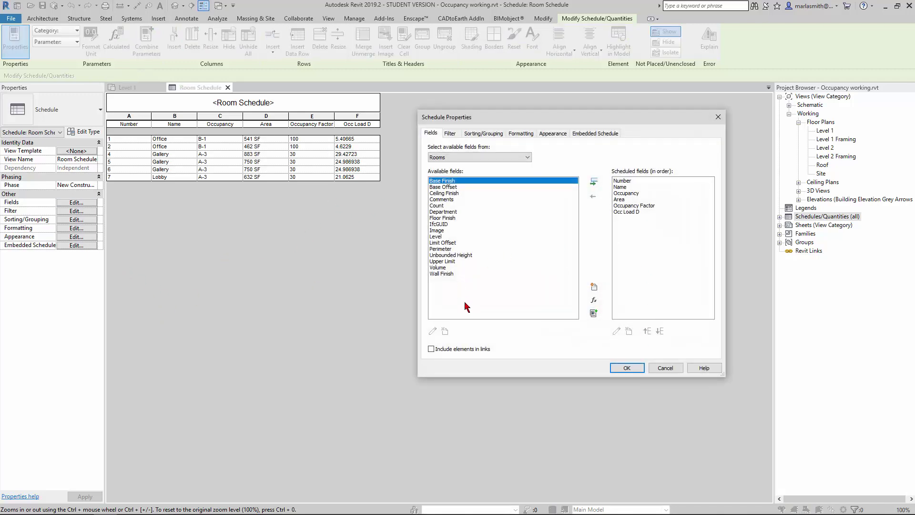
{"action": "left_click", "coordinate": [594, 299]}
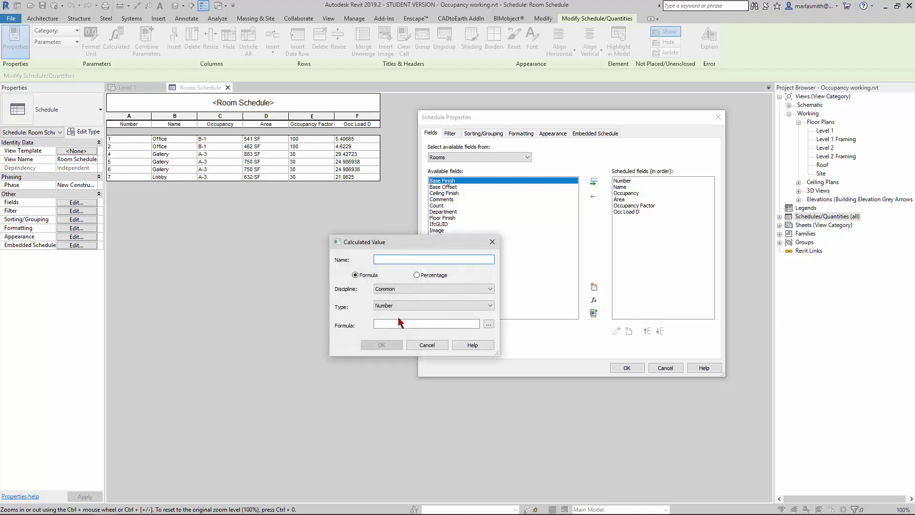
{"action": "left_click", "coordinate": [400, 308]}
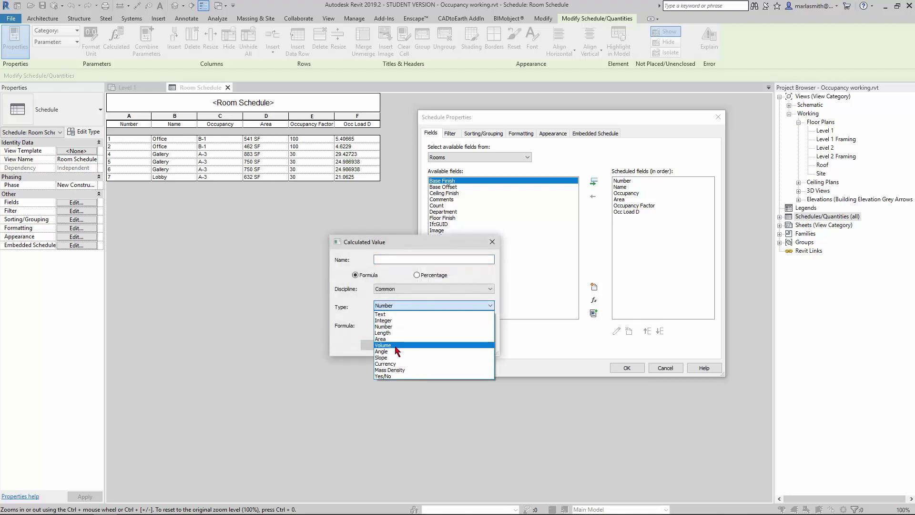
{"action": "left_click", "coordinate": [402, 320]}
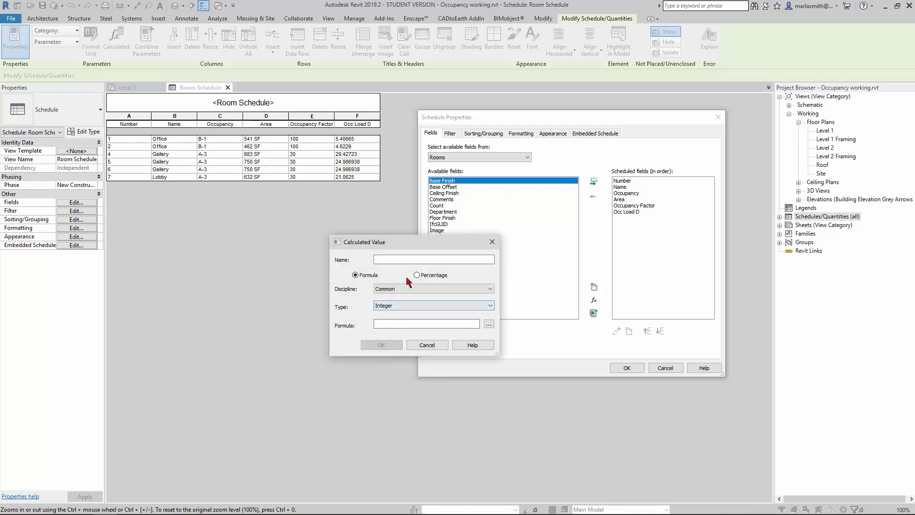
{"action": "left_click", "coordinate": [408, 259]}
{"action": "type", "text": "Occupancy Load"}
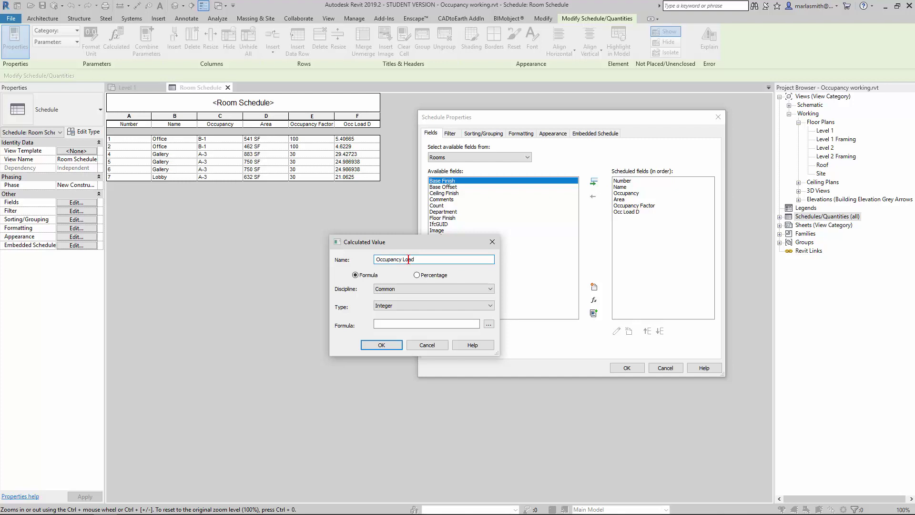
{"action": "left_click", "coordinate": [398, 323]}
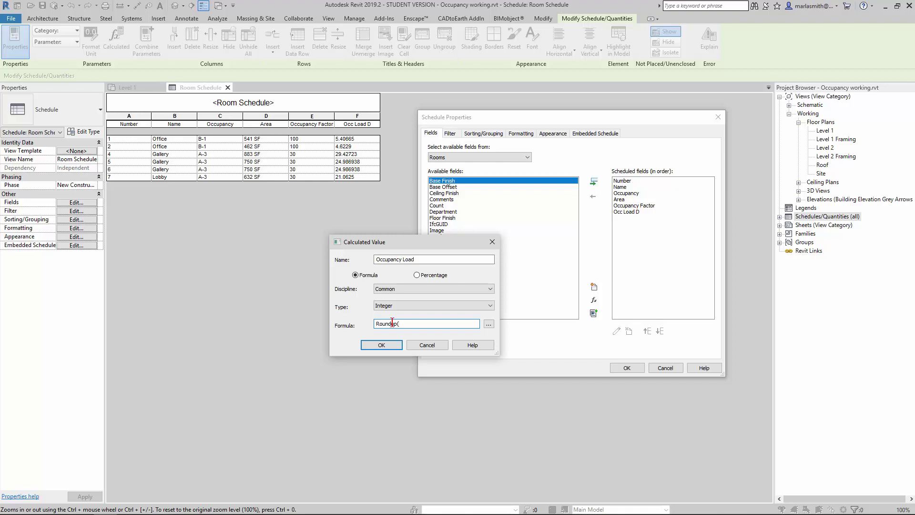
{"action": "left_click", "coordinate": [488, 324]}
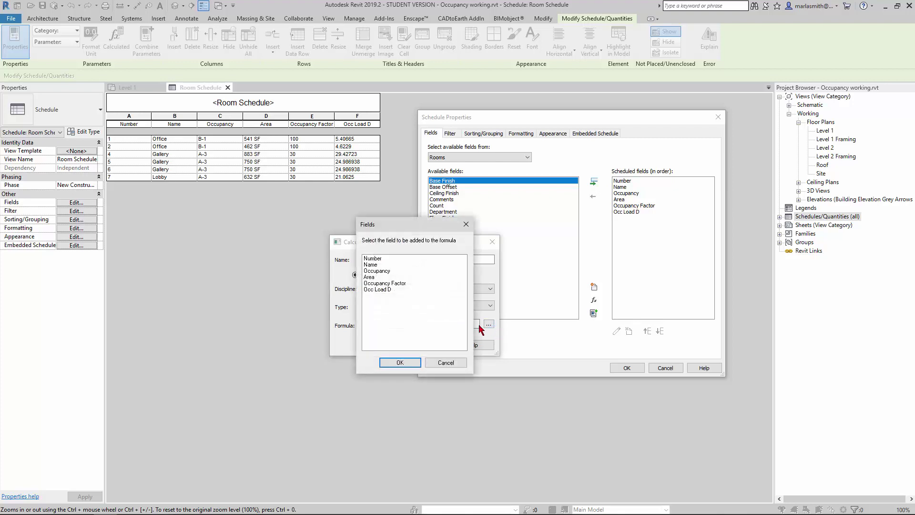
{"action": "left_click", "coordinate": [382, 300]}
{"action": "left_click", "coordinate": [404, 363]}
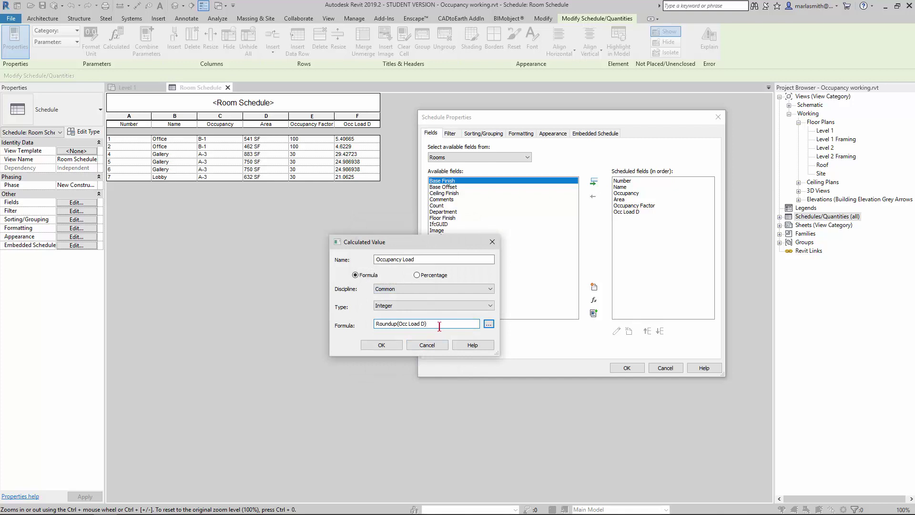
{"action": "type", "text": ")"}
{"action": "left_click", "coordinate": [381, 345]}
{"action": "left_click", "coordinate": [627, 368]}
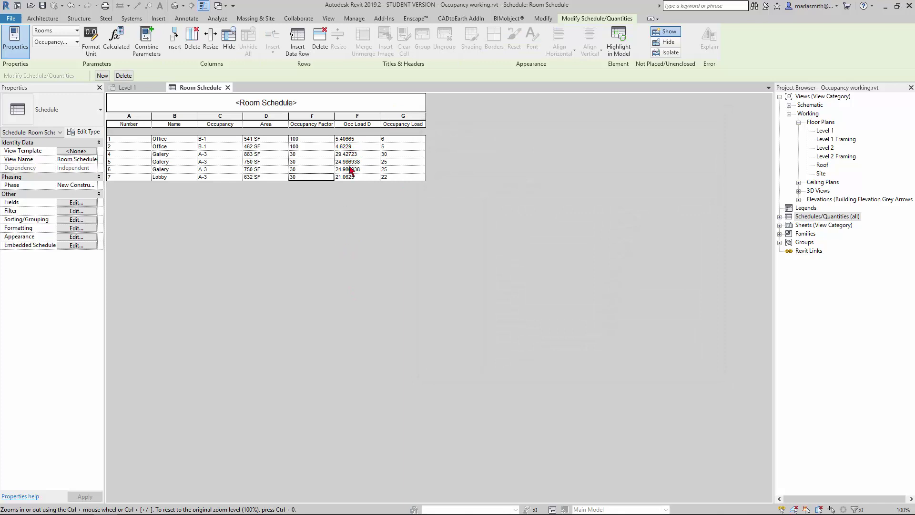
Hide Occ Load D, narrow the Occupancy Factor and Occupancy Load columns, and show the Level 1 plan.
{"action": "left_click", "coordinate": [365, 117]}
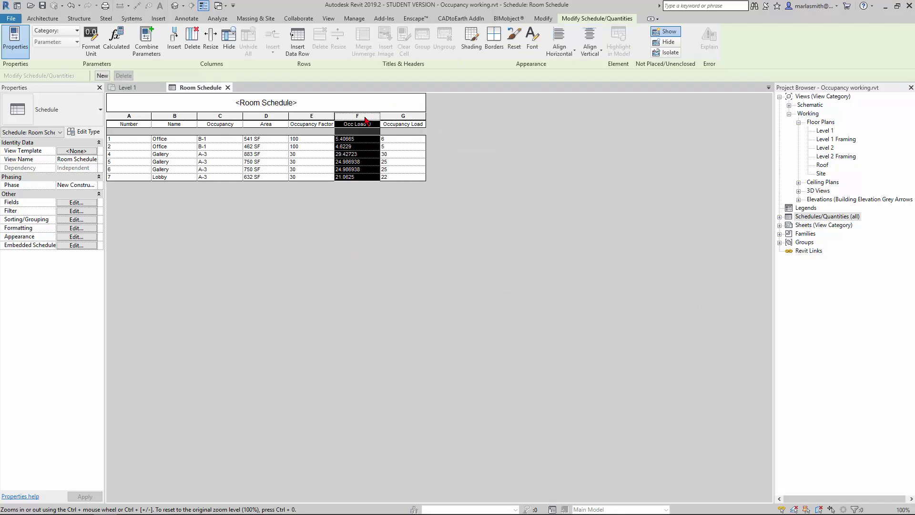
{"action": "left_click", "coordinate": [228, 37]}
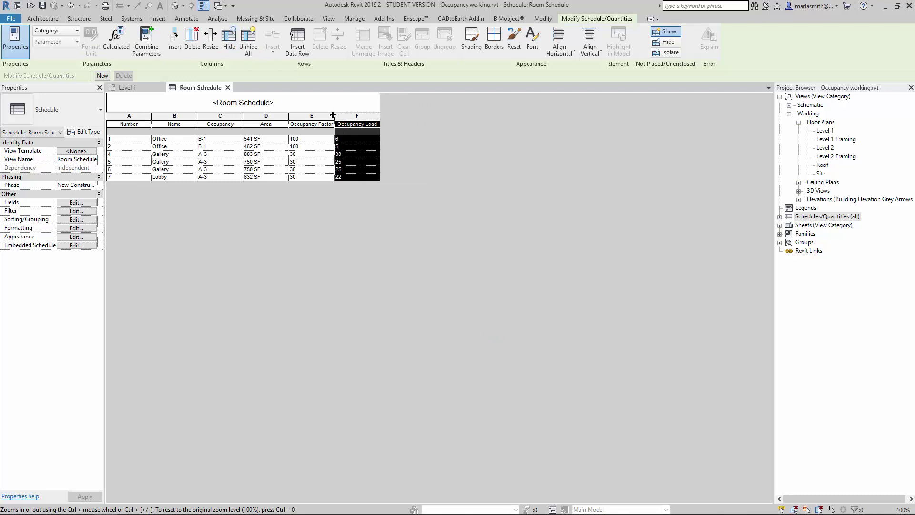
{"action": "left_click_drag", "start_coordinate": [333, 115], "coordinate": [270, 116]}
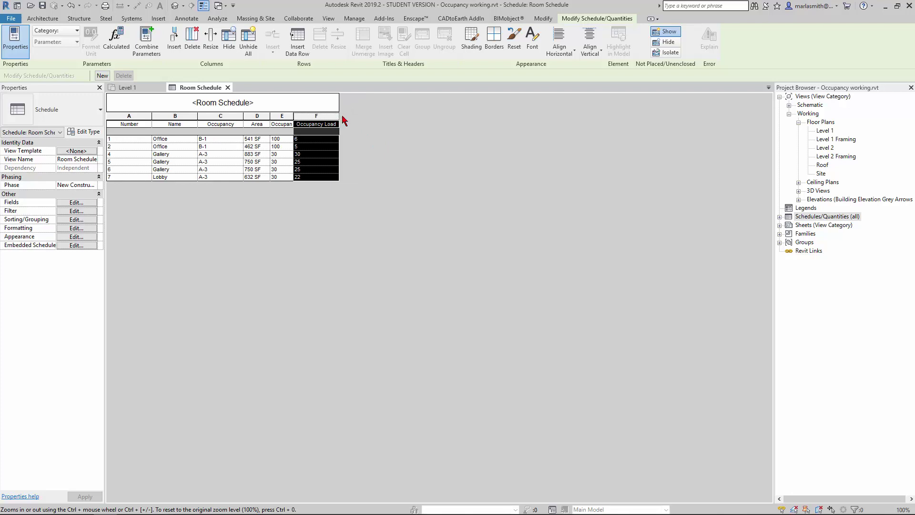
{"action": "left_click_drag", "start_coordinate": [339, 116], "coordinate": [313, 115]}
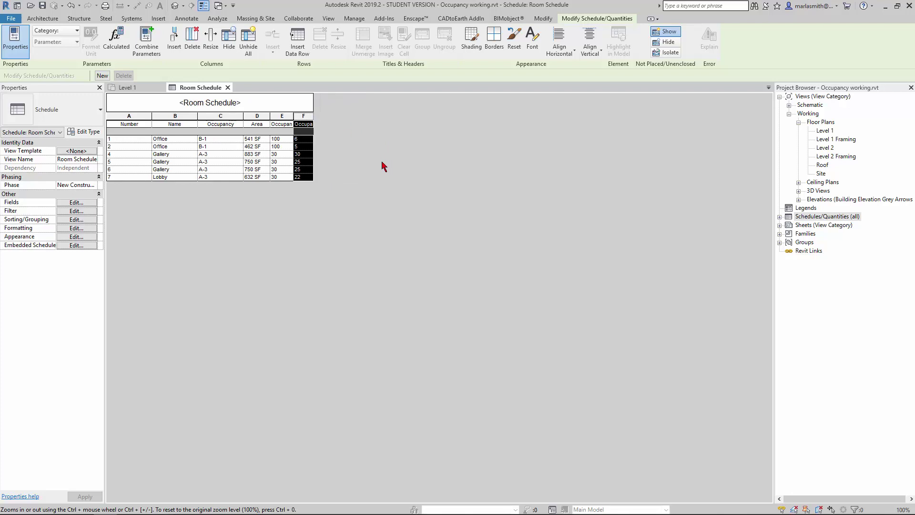
{"action": "left_click", "coordinate": [126, 87]}
Tile the open views side by side and widen the schedule's occupancy factor column.
{"action": "key", "text": "w"}
{"action": "key", "text": "t"}
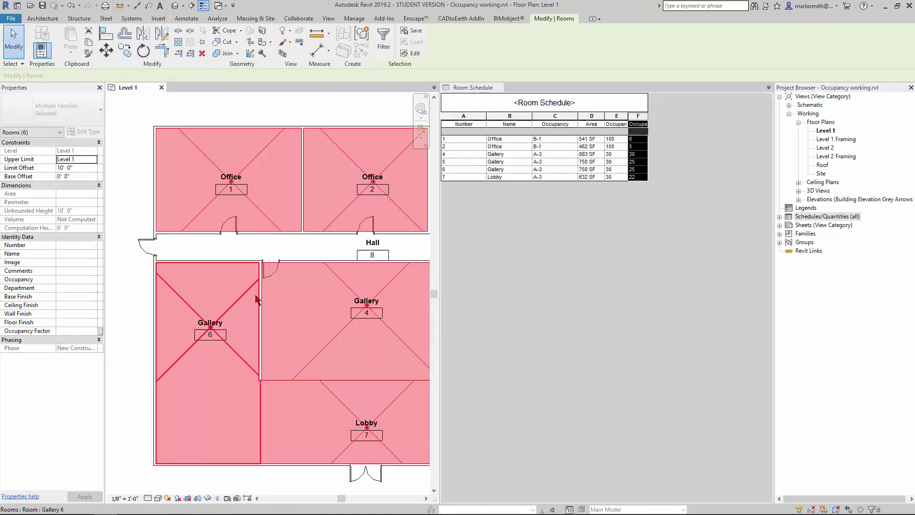
{"action": "left_click", "coordinate": [556, 298]}
{"action": "scroll", "coordinate": [217, 123], "scroll_direction": "down", "scroll_amount": 4}
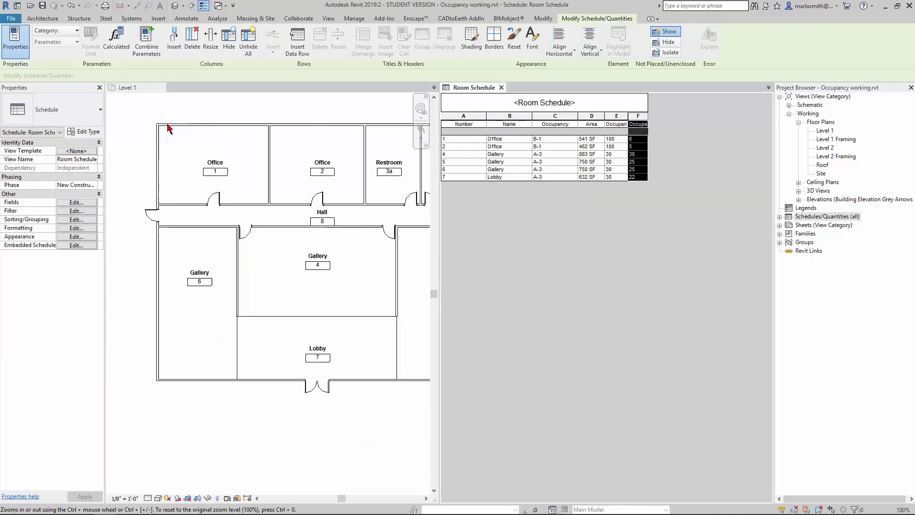
{"action": "scroll", "coordinate": [404, 125], "scroll_direction": "up", "scroll_amount": 1}
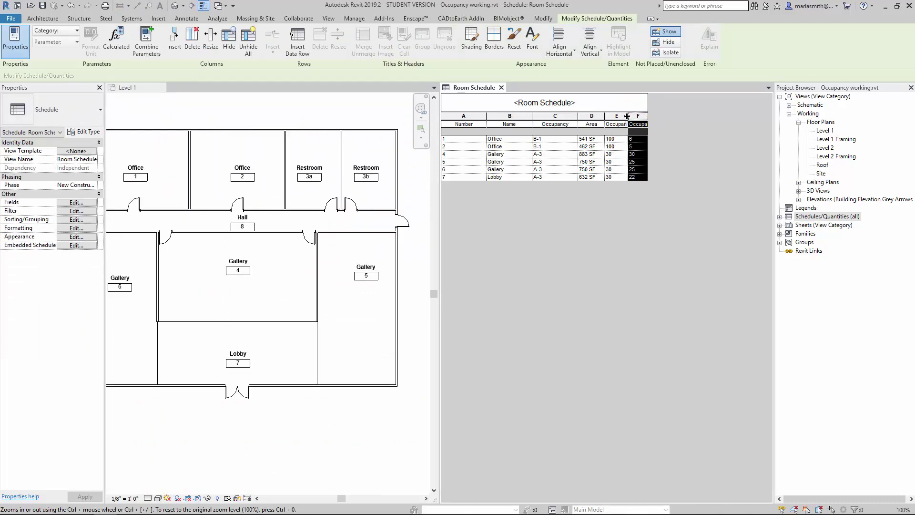
{"action": "left_click_drag", "start_coordinate": [626, 116], "coordinate": [700, 116]}
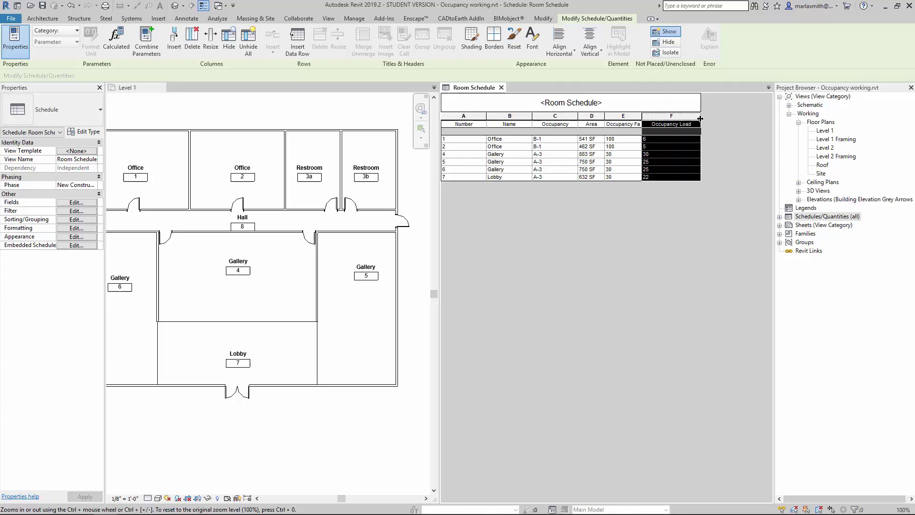
Drag the Office 2/Restroom 3a wall left, cancelling the redundant room warning.
{"action": "left_click", "coordinate": [288, 161]}
{"action": "left_click", "coordinate": [286, 162]}
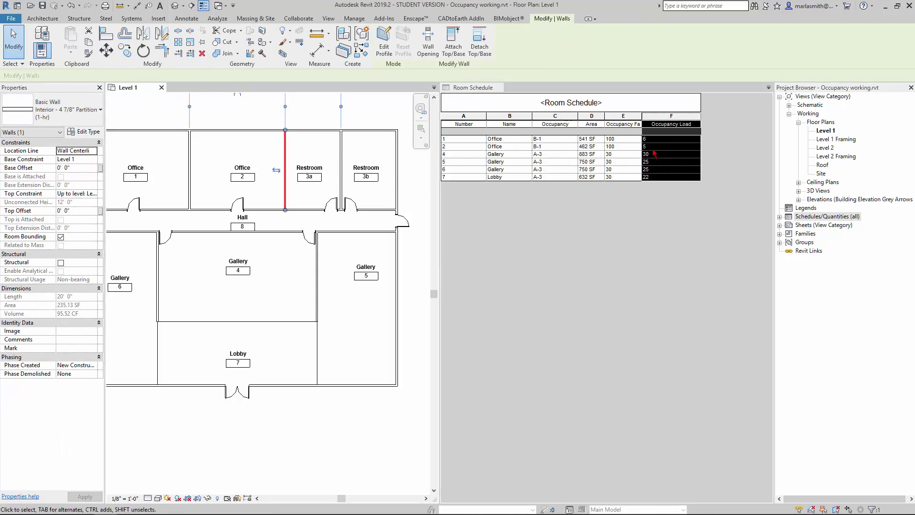
{"action": "left_click", "coordinate": [650, 190]}
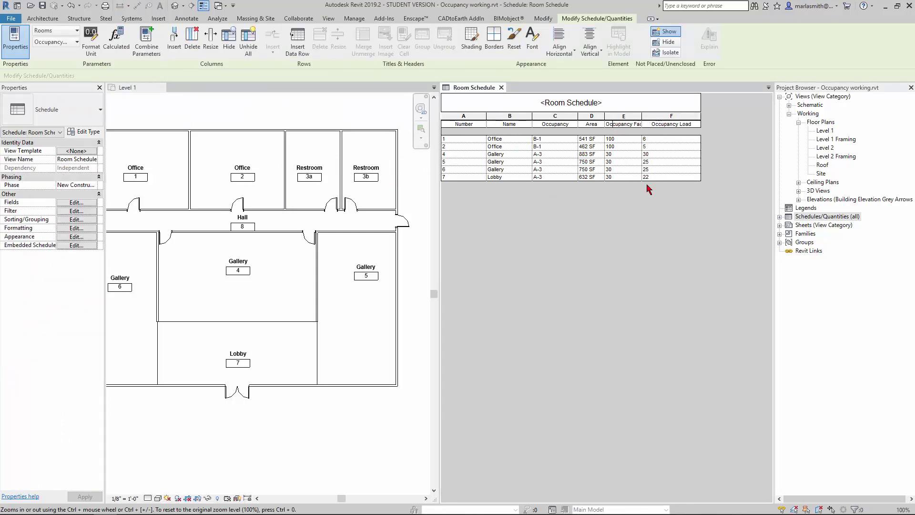
{"action": "left_click", "coordinate": [287, 174]}
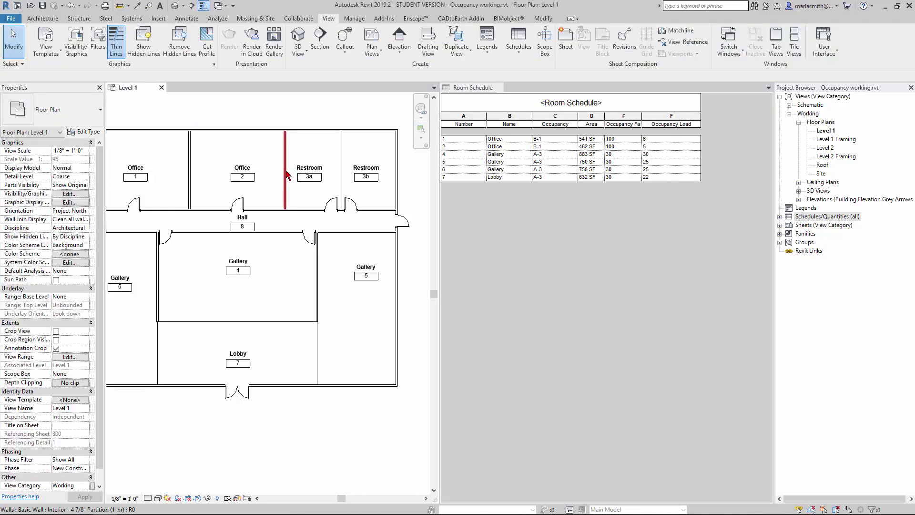
{"action": "left_click", "coordinate": [287, 174]}
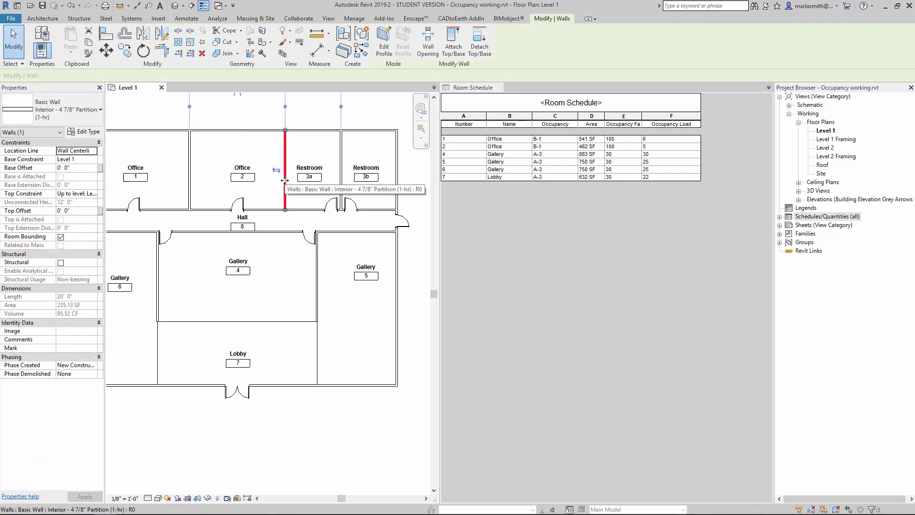
{"action": "left_click_drag", "start_coordinate": [284, 180], "coordinate": [227, 182]}
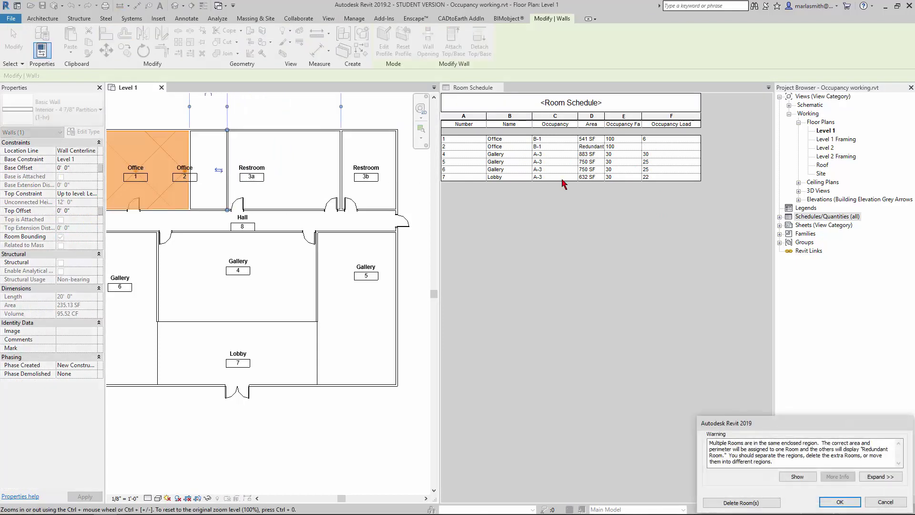
{"action": "left_click", "coordinate": [885, 502]}
Move the wall left again to shrink Office 2, cancelling the room tag warning from the extra move.
{"action": "left_click", "coordinate": [286, 191]}
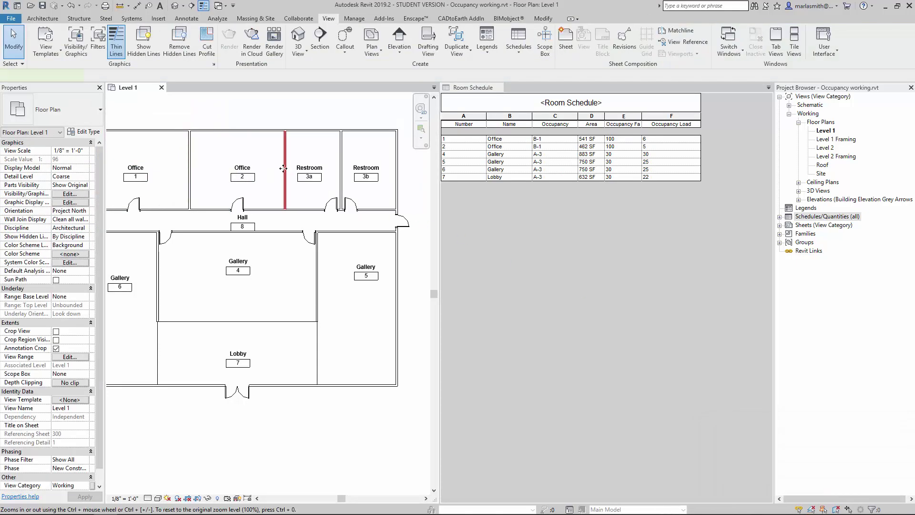
{"action": "left_click", "coordinate": [283, 168]}
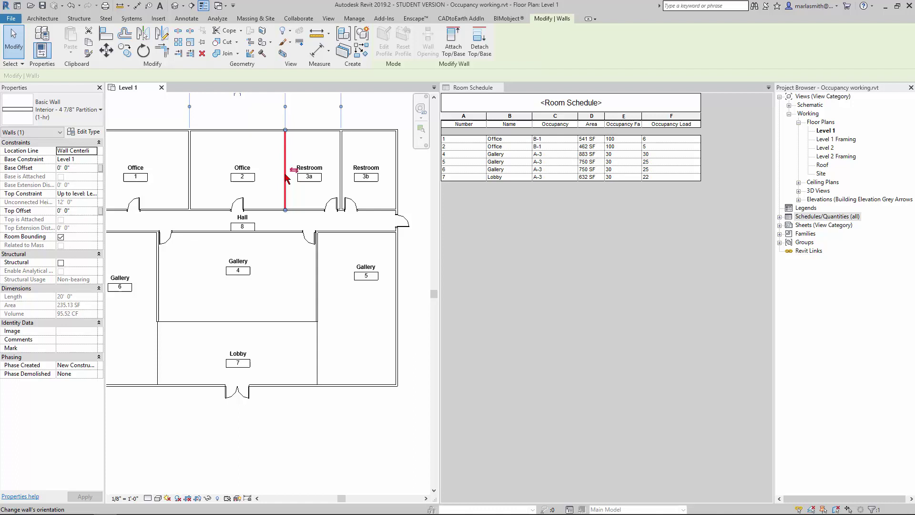
{"action": "left_click_drag", "start_coordinate": [284, 176], "coordinate": [252, 180]}
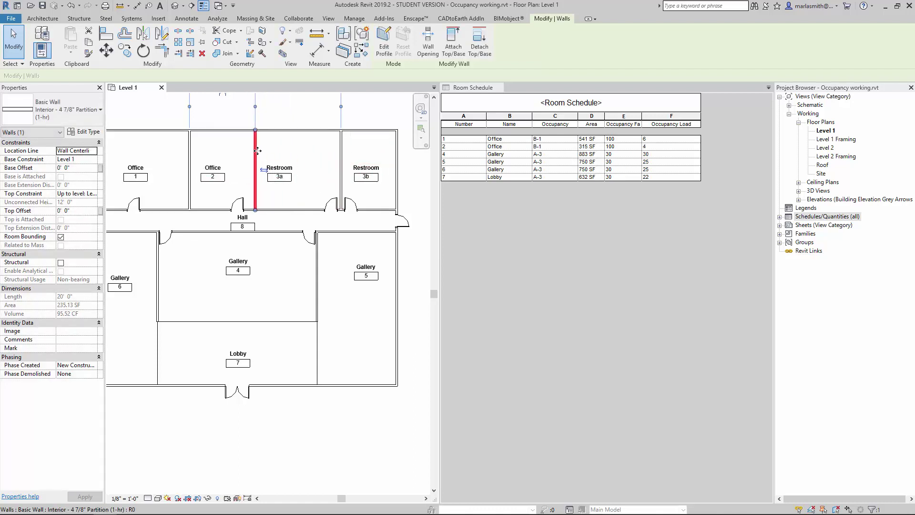
{"action": "left_click_drag", "start_coordinate": [258, 151], "coordinate": [314, 158]}
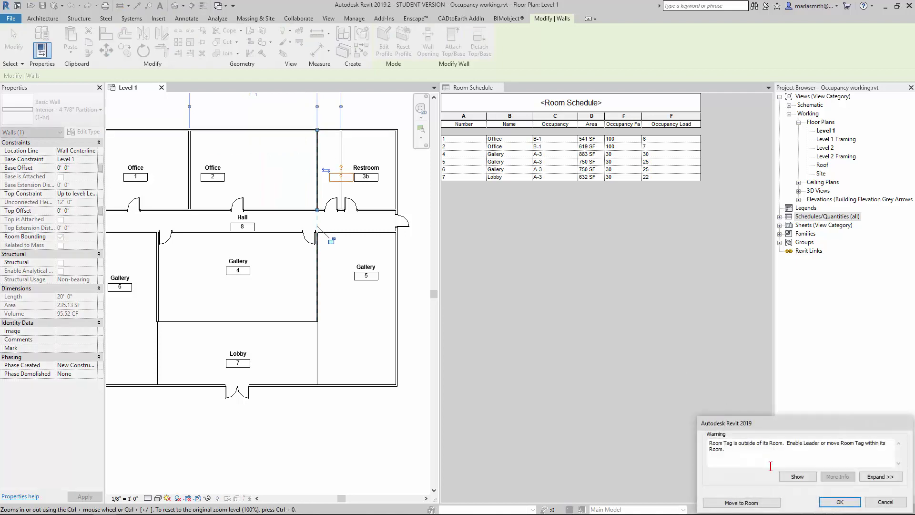
{"action": "left_click", "coordinate": [886, 501]}
{"action": "left_click", "coordinate": [586, 294]}
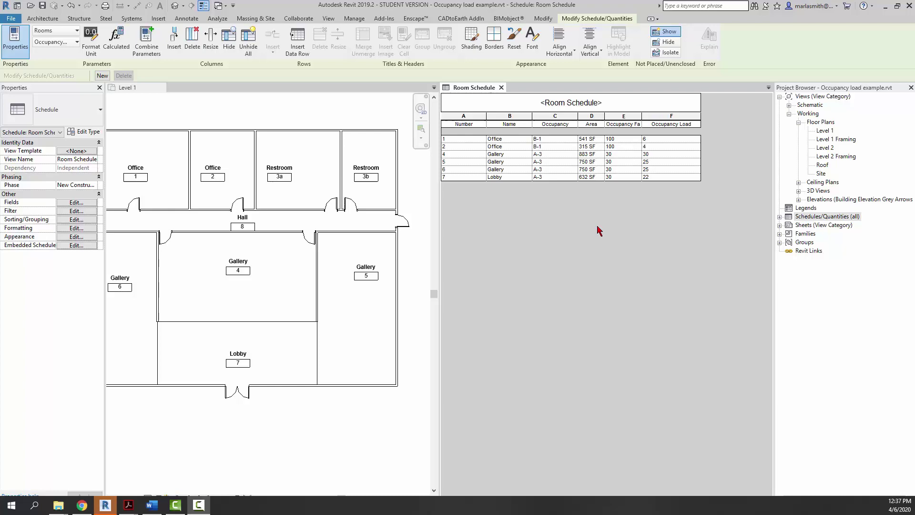
Add a calculated Length field 'Egress Width Total' with the formula Occupancy Load*.3".
{"action": "left_click", "coordinate": [77, 203]}
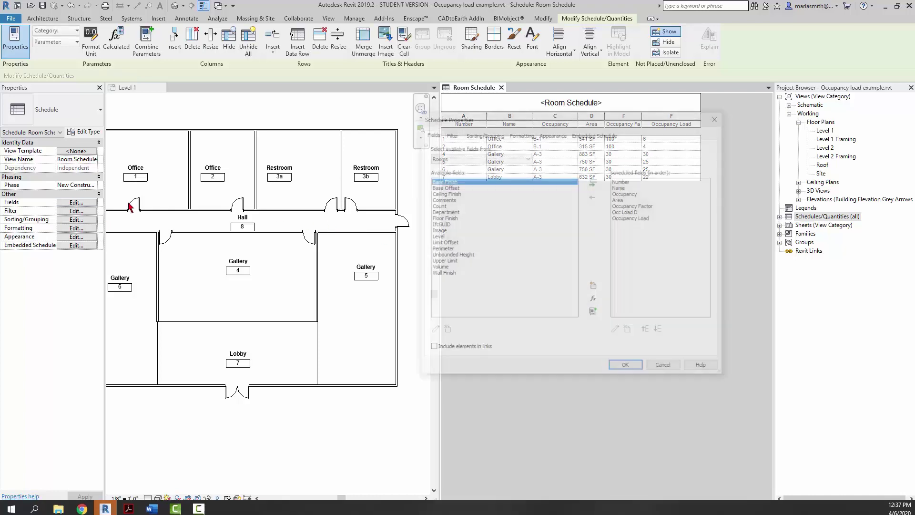
{"action": "left_click", "coordinate": [593, 299]}
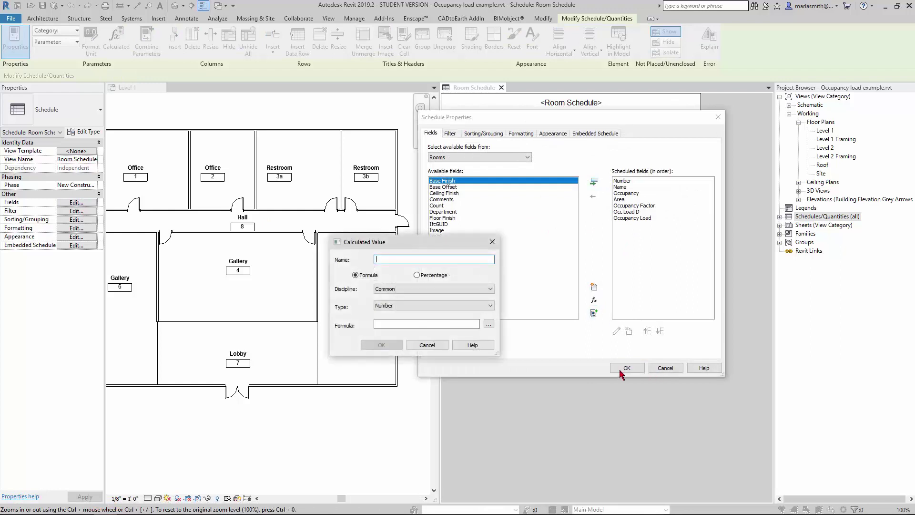
{"action": "type", "text": "Egress Wid"}
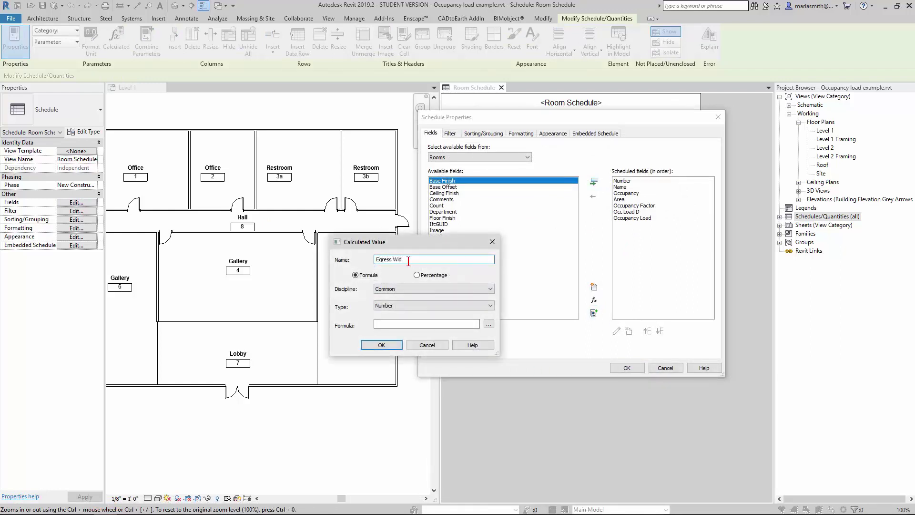
{"action": "type", "text": "th Total"}
{"action": "left_click", "coordinate": [415, 307]}
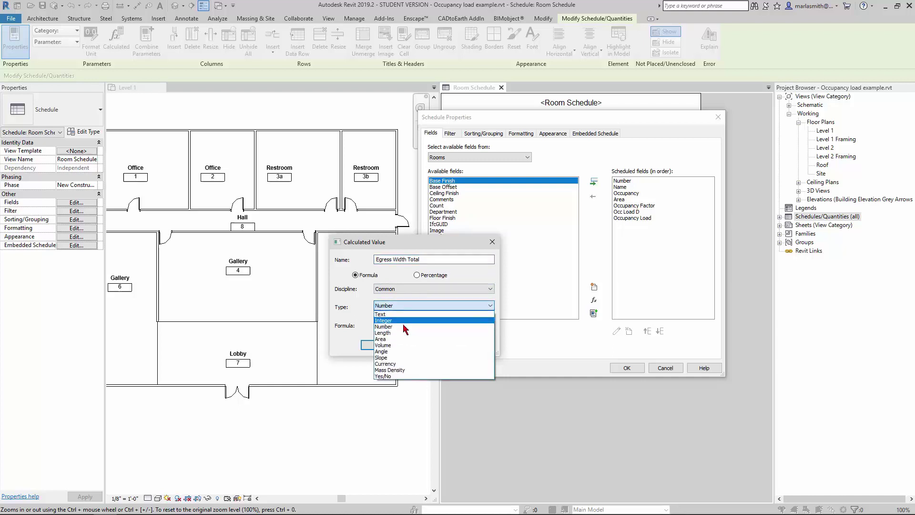
{"action": "left_click", "coordinate": [403, 332]}
{"action": "left_click", "coordinate": [402, 323]}
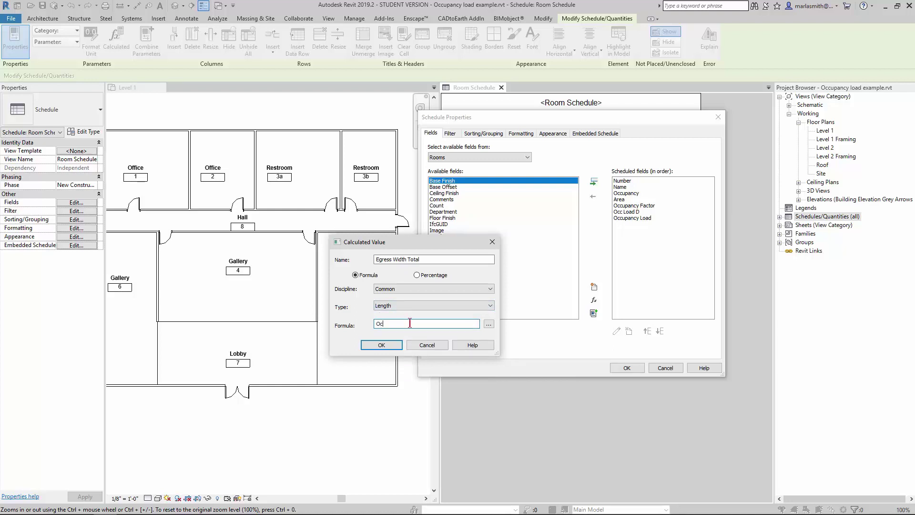
{"action": "left_click", "coordinate": [488, 324]}
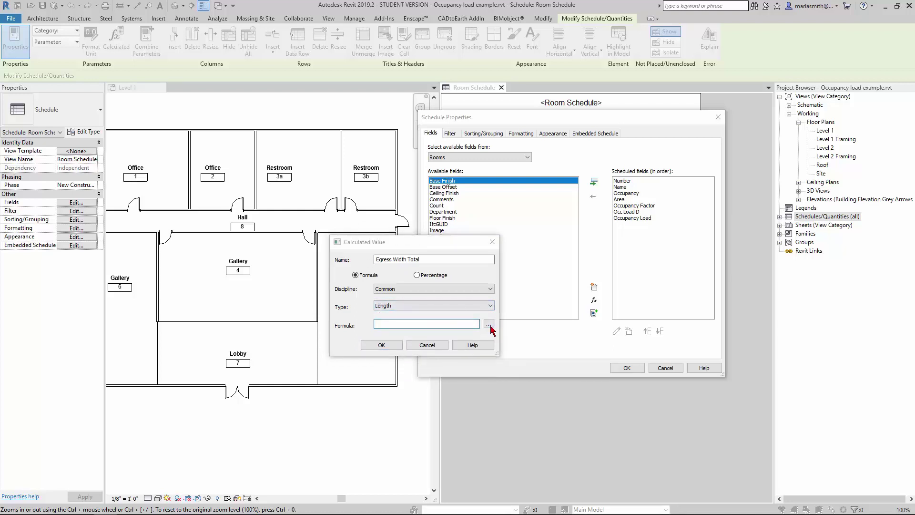
{"action": "left_click", "coordinate": [392, 296]}
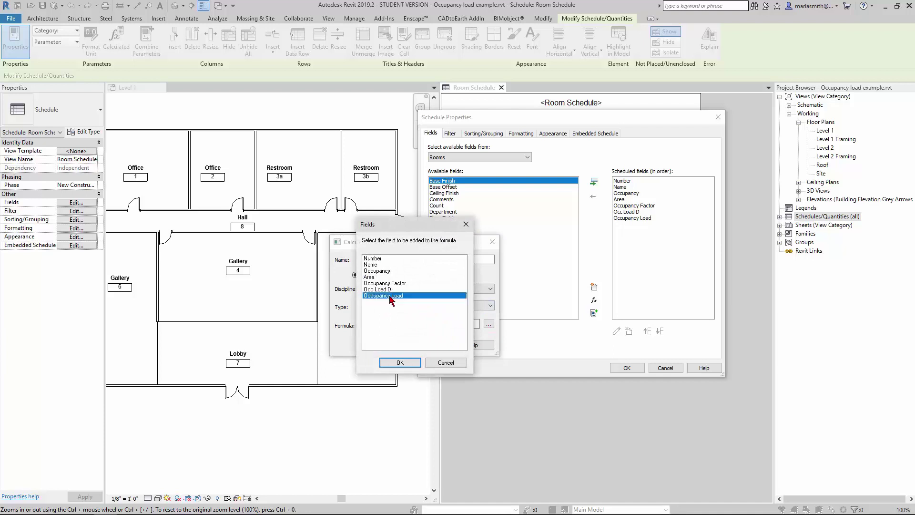
{"action": "left_click", "coordinate": [401, 362]}
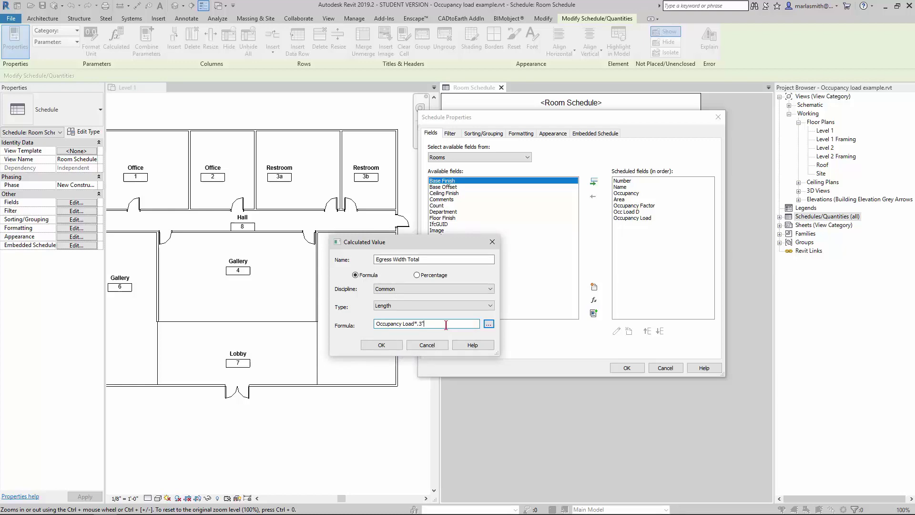
{"action": "left_click", "coordinate": [382, 345]}
{"action": "left_click", "coordinate": [627, 367]}
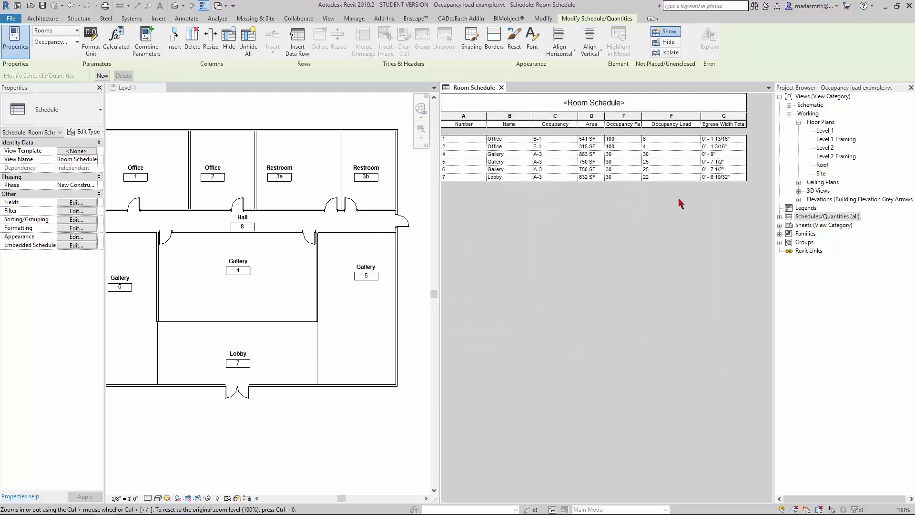
Set Calculate totals for the Egress Width Total, Area and Occupancy Load fields.
{"action": "left_click", "coordinate": [78, 229]}
{"action": "left_click", "coordinate": [462, 199]}
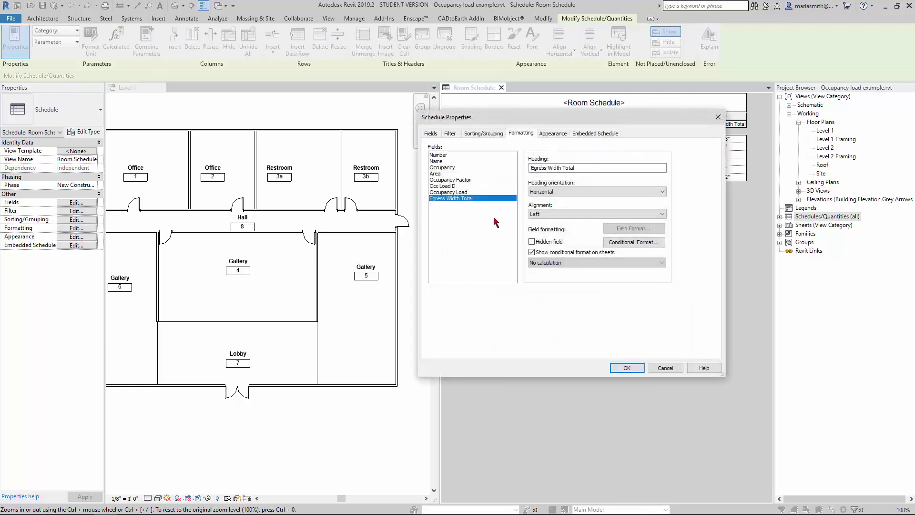
{"action": "left_click", "coordinate": [603, 262]}
{"action": "left_click", "coordinate": [572, 270]}
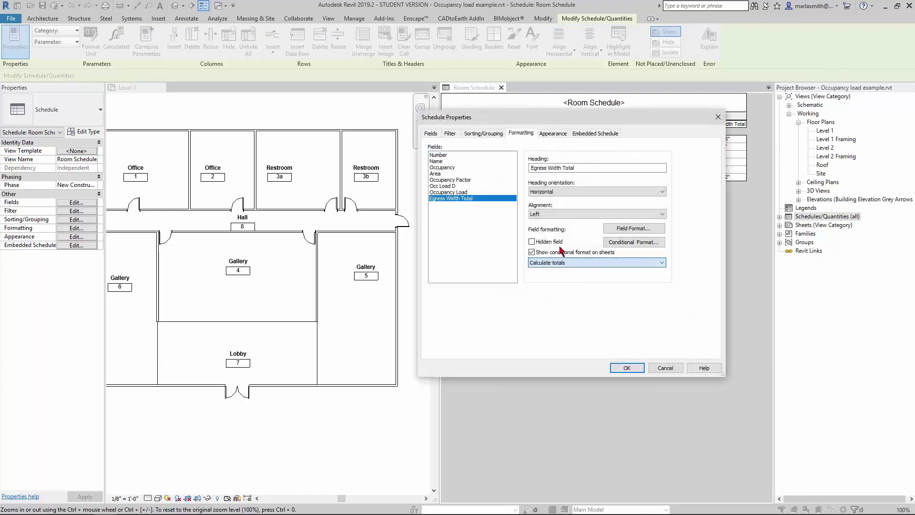
{"action": "left_click", "coordinate": [439, 173]}
{"action": "left_click", "coordinate": [577, 263]}
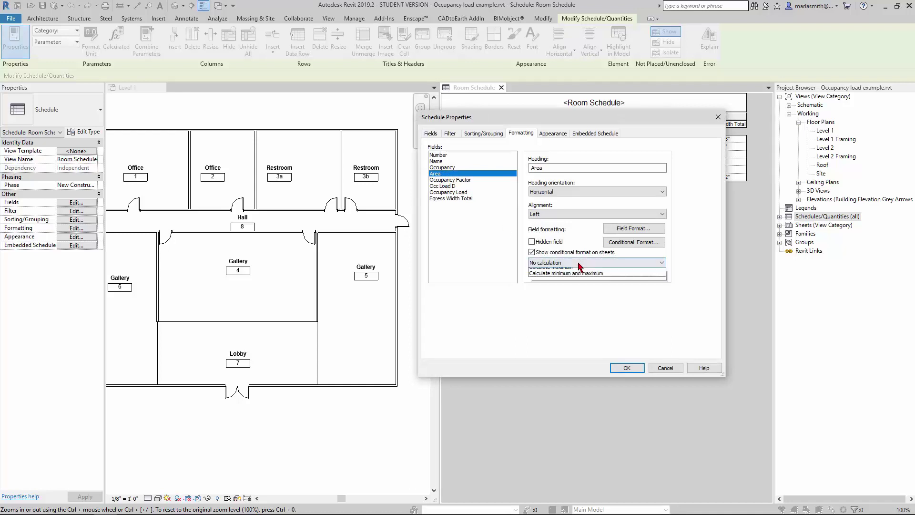
{"action": "left_click", "coordinate": [576, 279]}
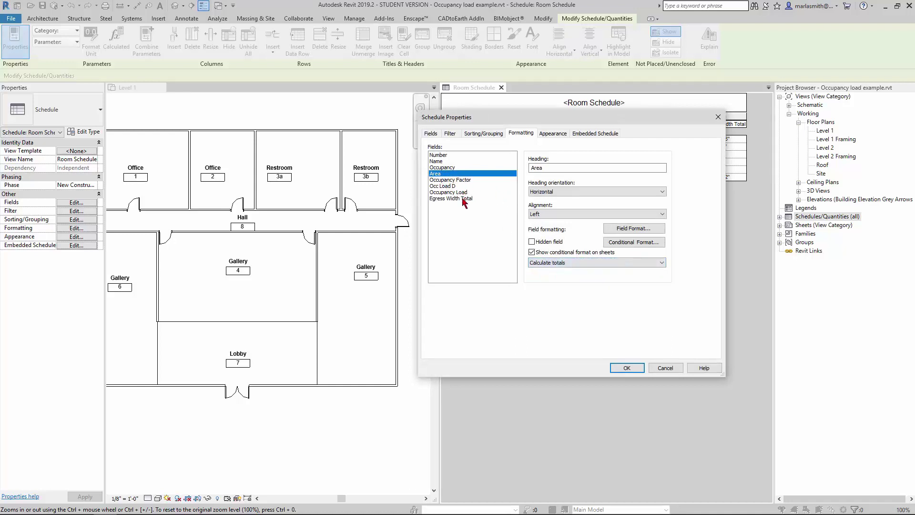
{"action": "left_click", "coordinate": [465, 192]}
{"action": "left_click", "coordinate": [578, 268]}
{"action": "left_click", "coordinate": [576, 278]}
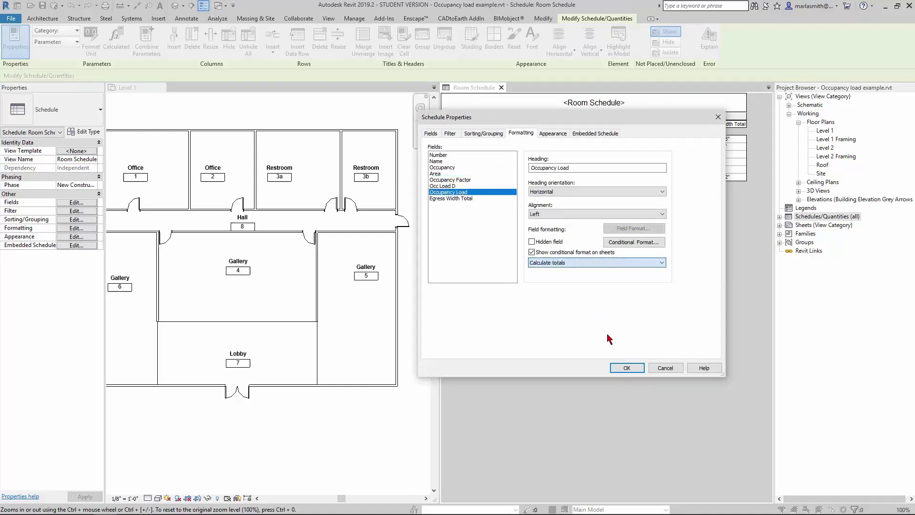
{"action": "left_click", "coordinate": [626, 367]}
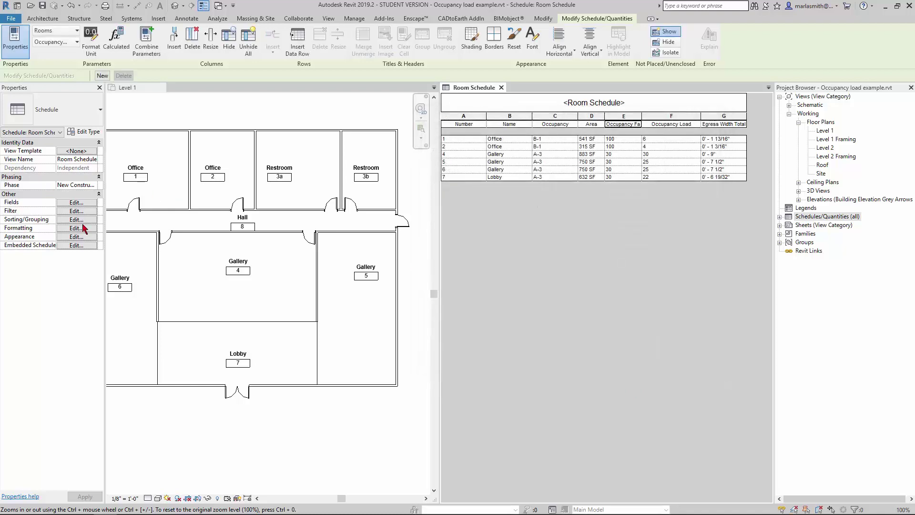
Turn on grand totals in Sorting/Grouping, showing totals only.
{"action": "left_click", "coordinate": [82, 221]}
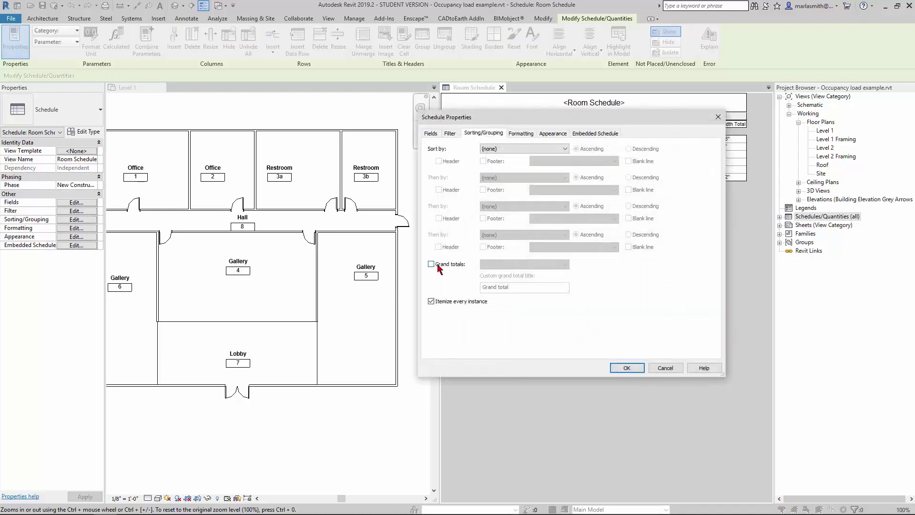
{"action": "left_click", "coordinate": [437, 265]}
{"action": "left_click", "coordinate": [524, 264]}
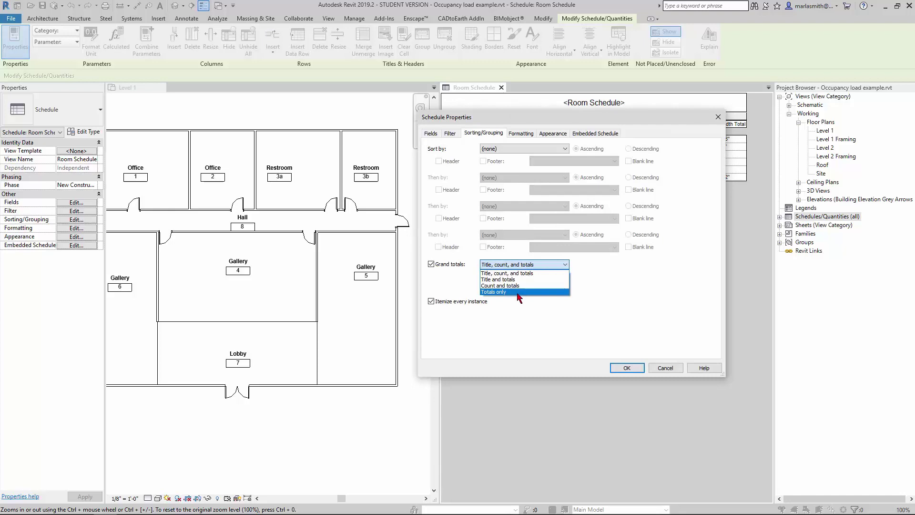
{"action": "left_click", "coordinate": [519, 292]}
{"action": "left_click", "coordinate": [627, 368]}
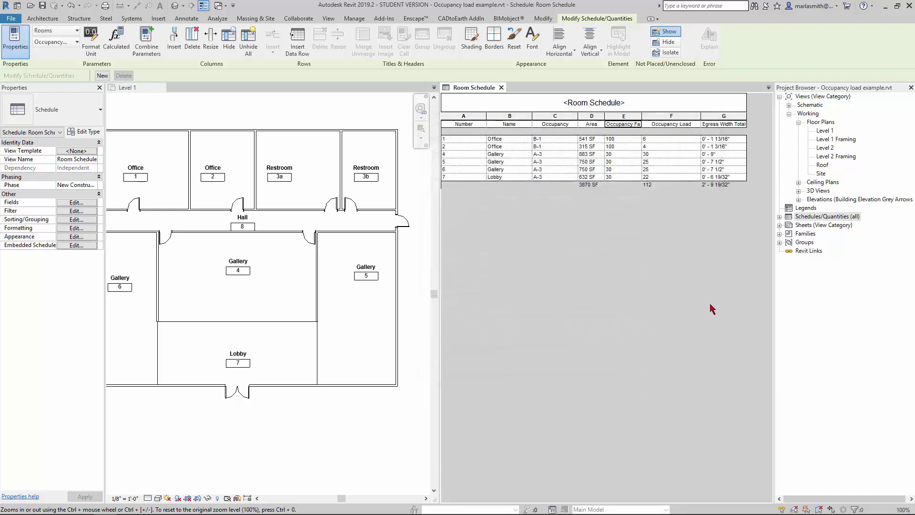